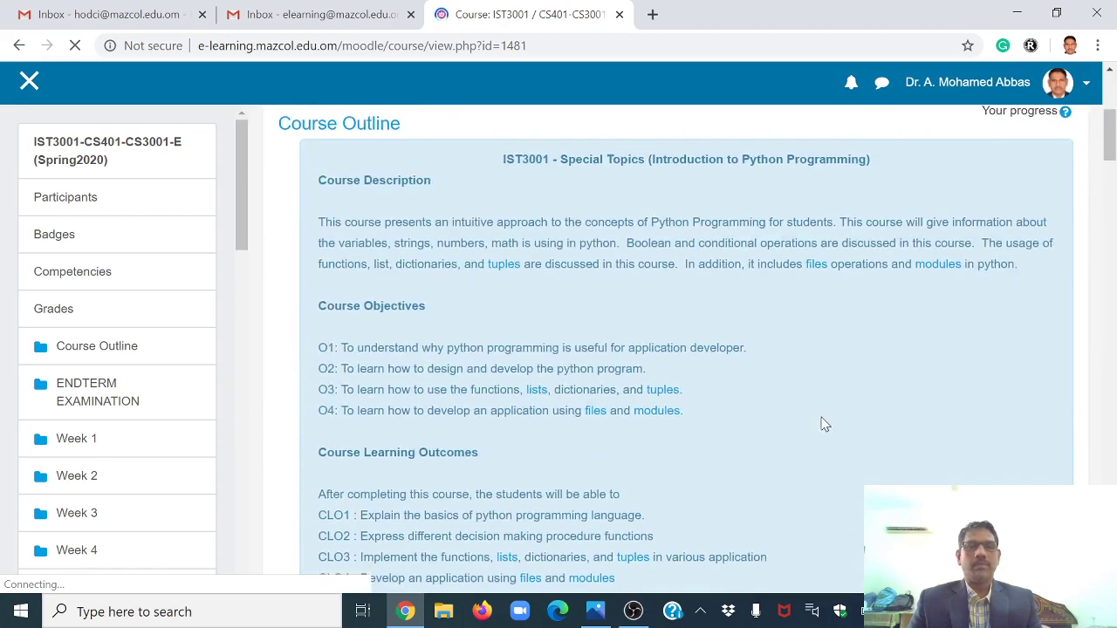
Open the Mock Exam 1 quiz from its section near the end of the course page.
scroll(819, 423, down, 20)
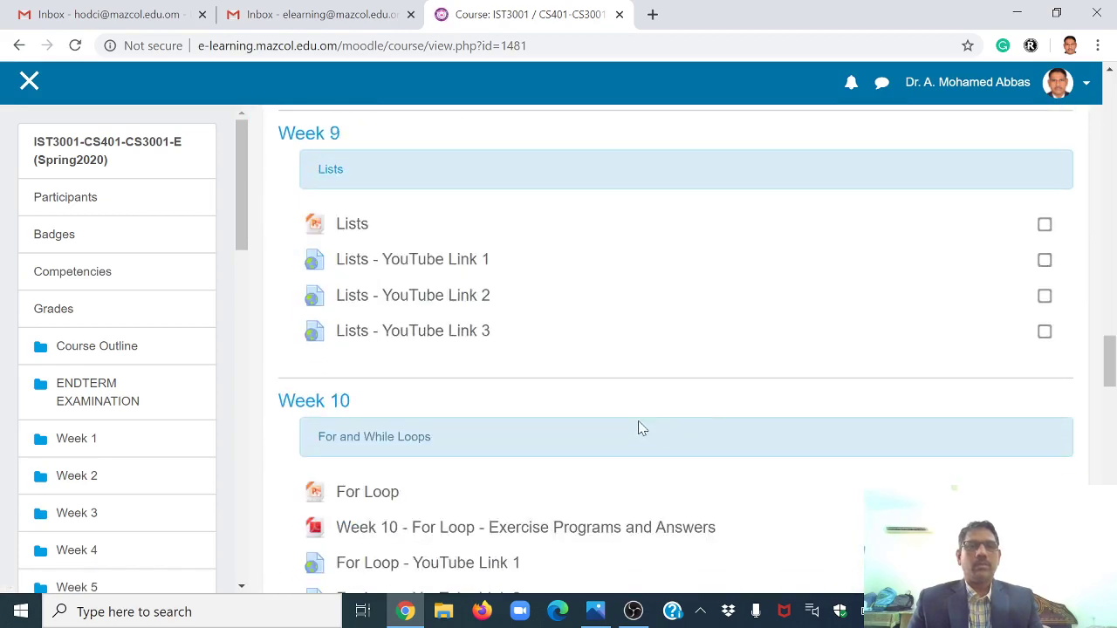
scroll(511, 406, down, 10)
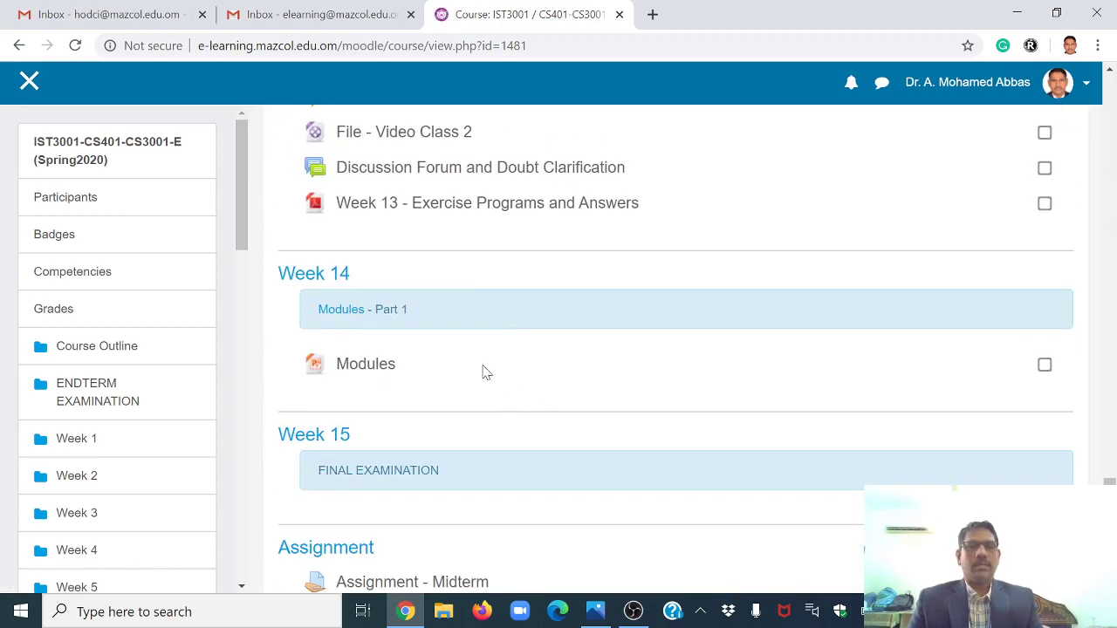
scroll(539, 367, up, 1)
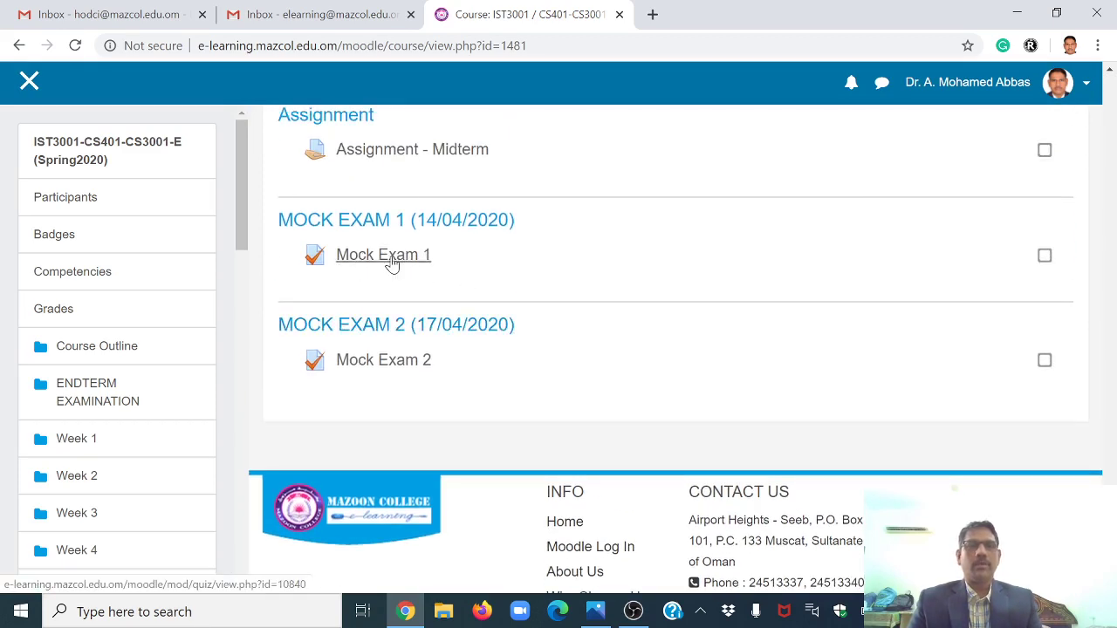
click(392, 262)
scroll(825, 350, down, 3)
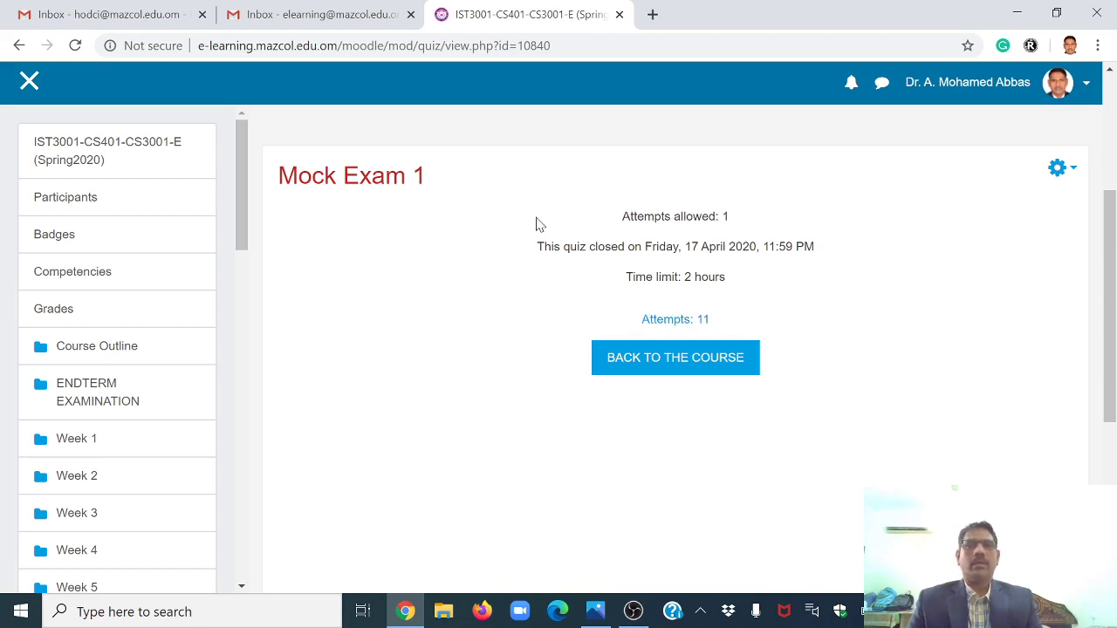
Open the results report of Mock Exam 1 and look over its report options and attempts table.
click(1059, 170)
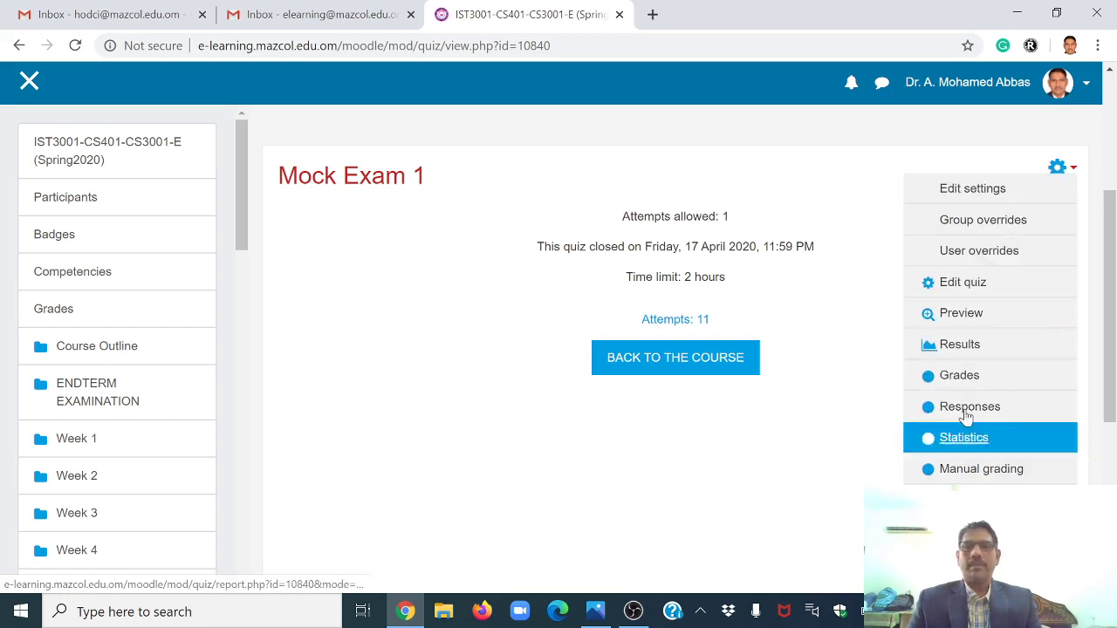
click(958, 349)
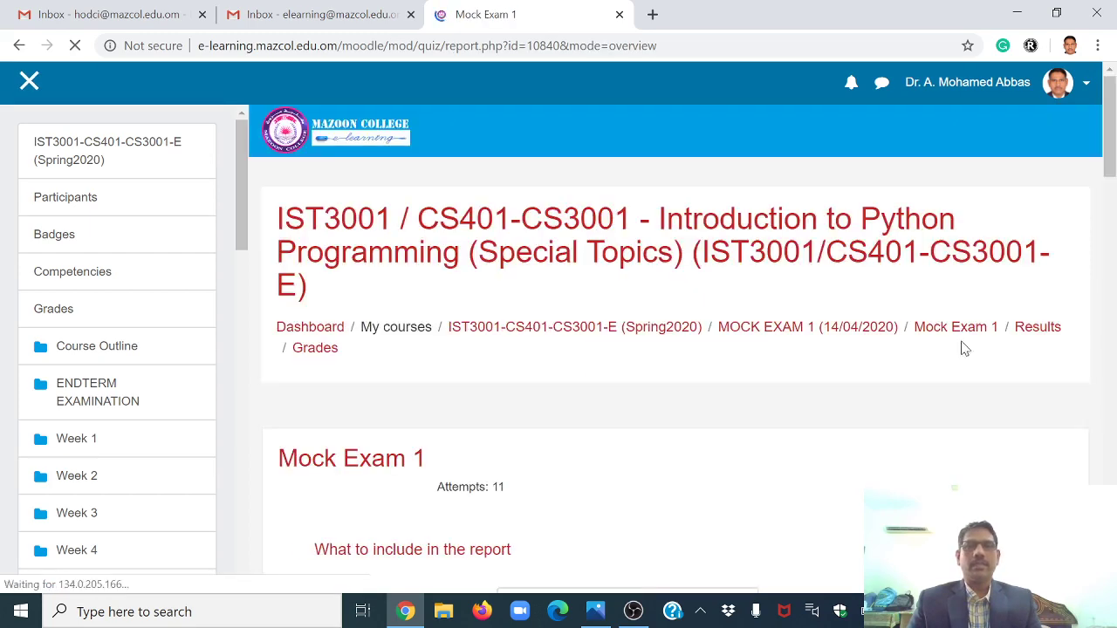
scroll(730, 352, down, 4)
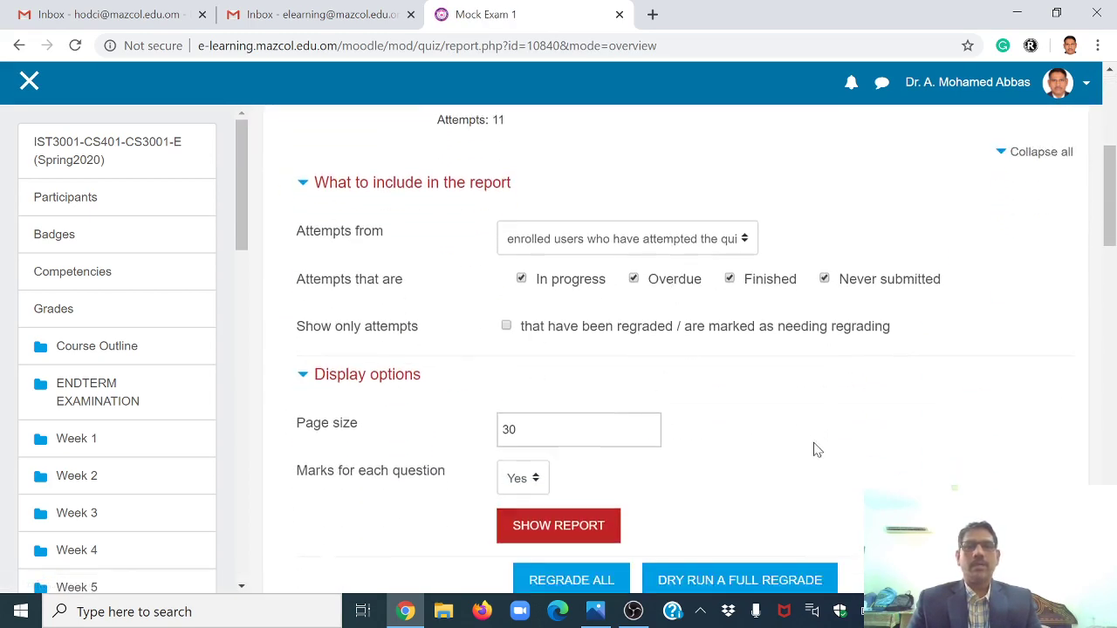
scroll(816, 450, down, 6)
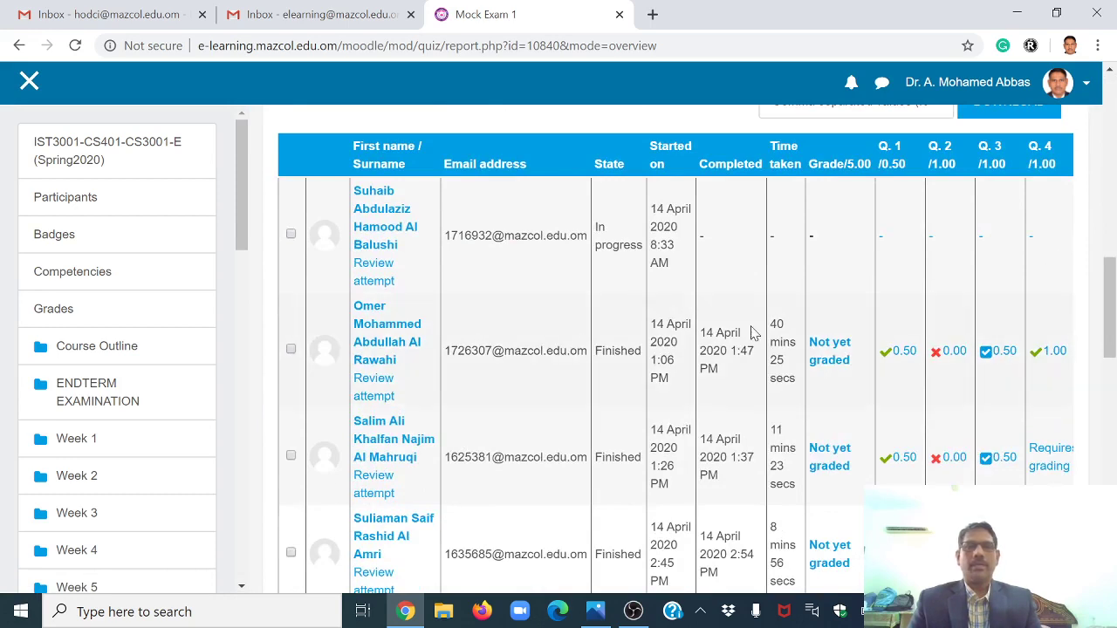
scroll(753, 334, up, 9)
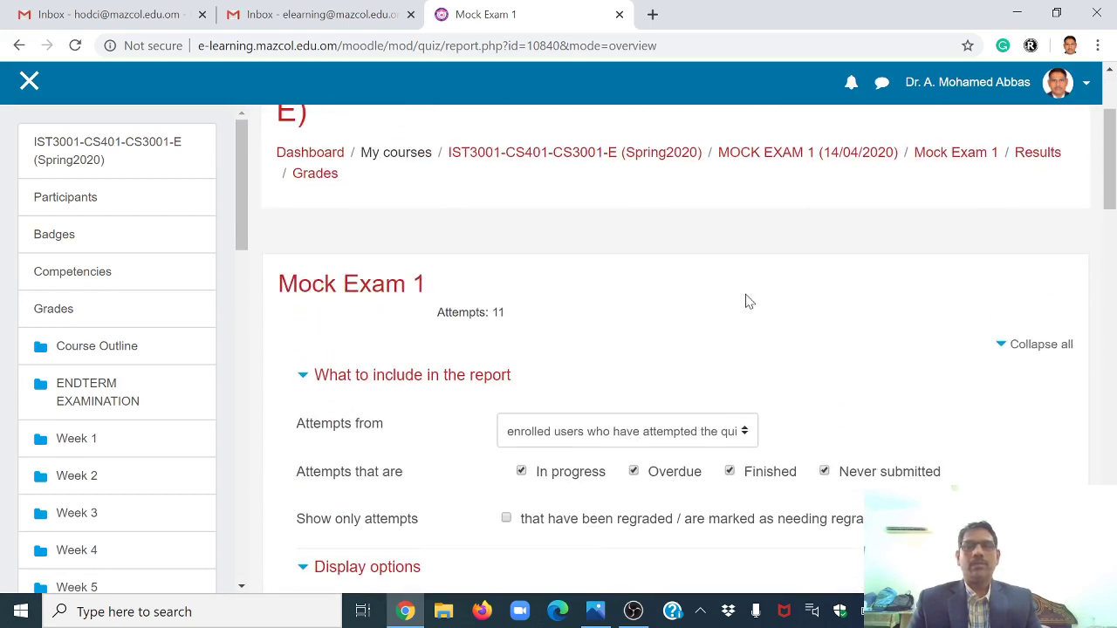
Show the report for enrolled users who have not attempted the quiz and view the listed users.
click(717, 436)
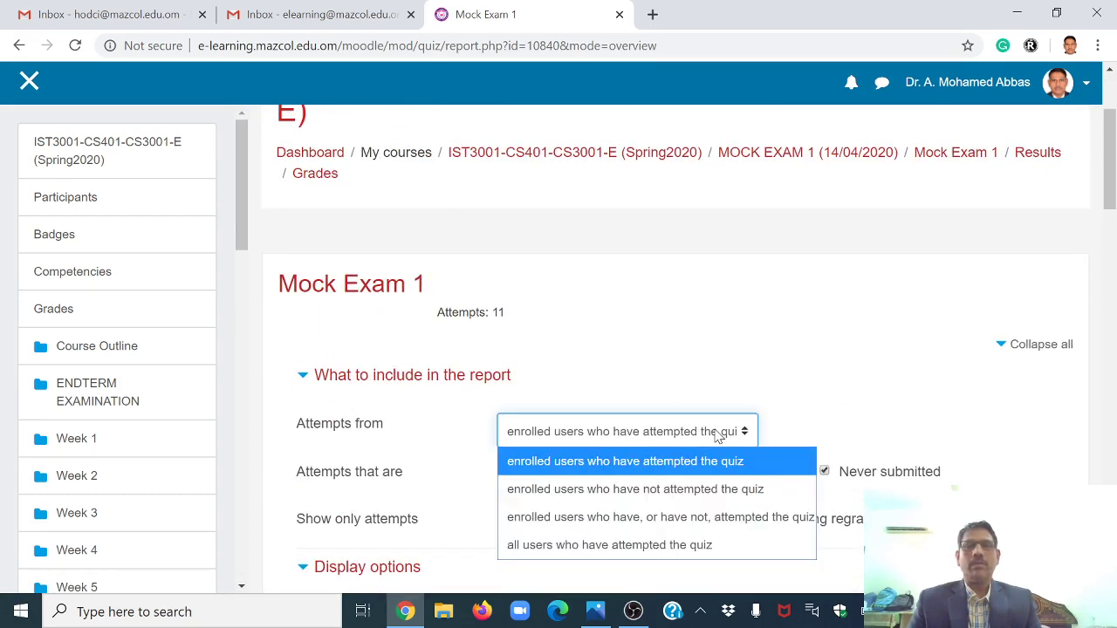
click(640, 463)
click(703, 442)
click(721, 494)
scroll(733, 489, down, 3)
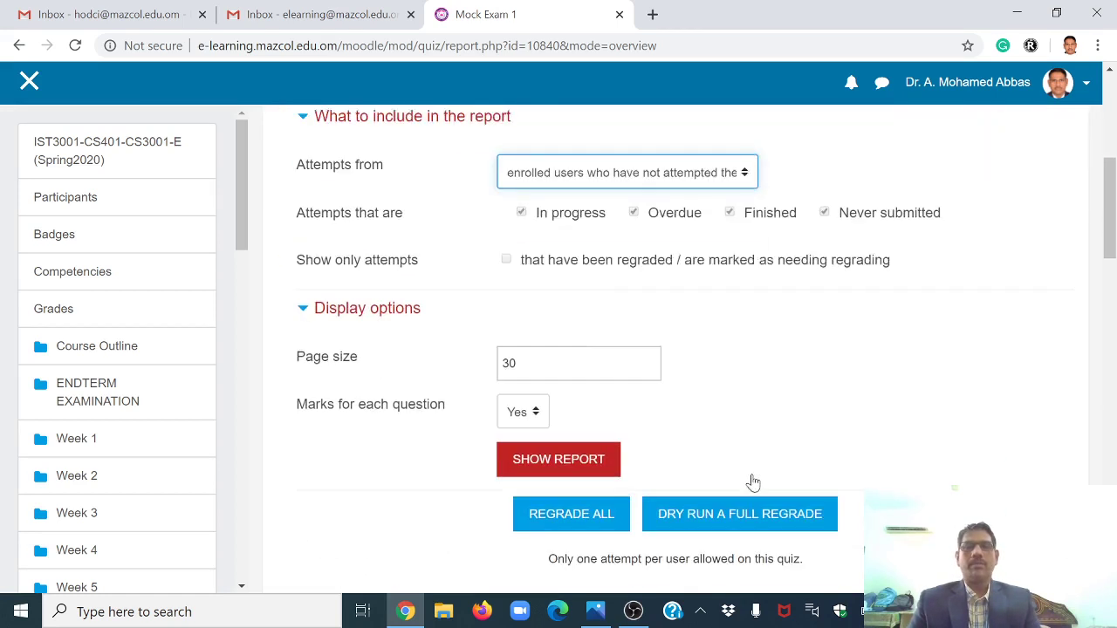
click(561, 462)
scroll(768, 410, down, 6)
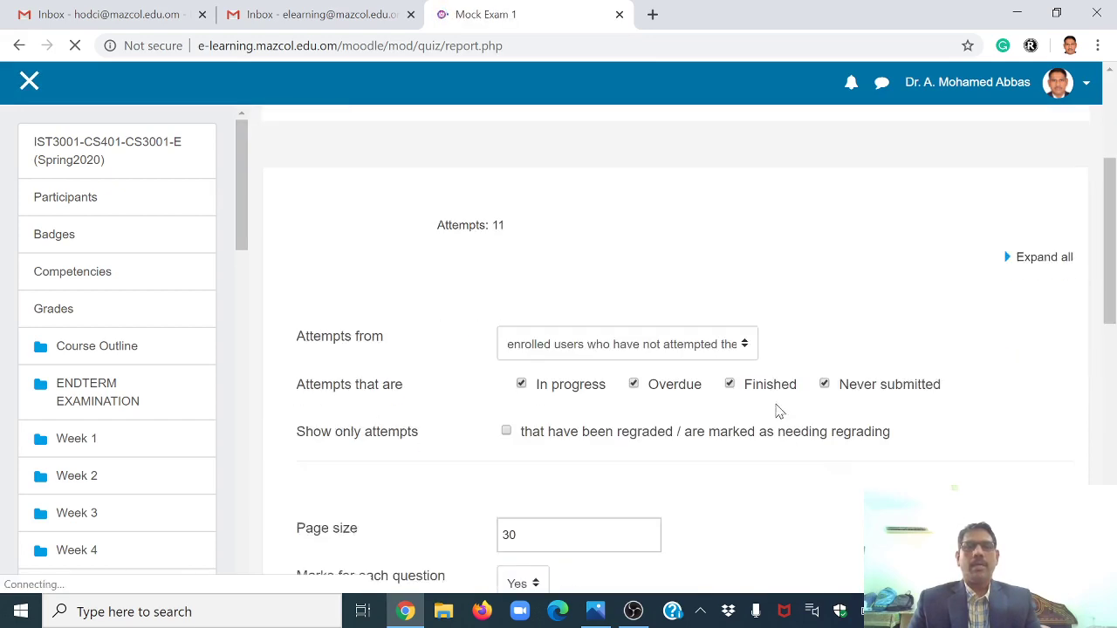
scroll(729, 412, down, 6)
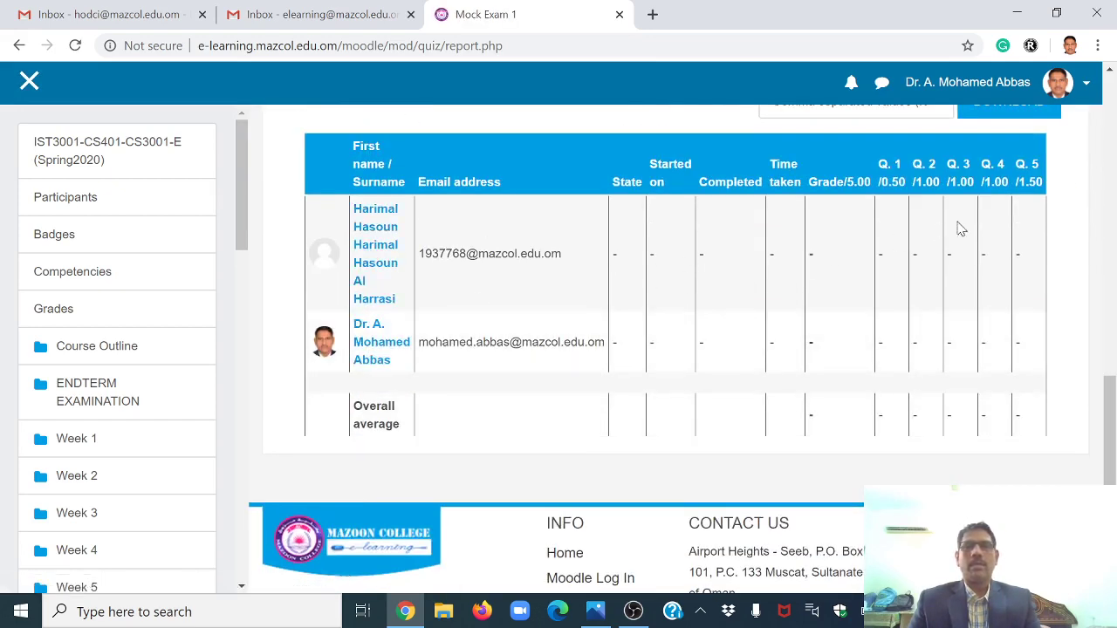
scroll(663, 292, up, 10)
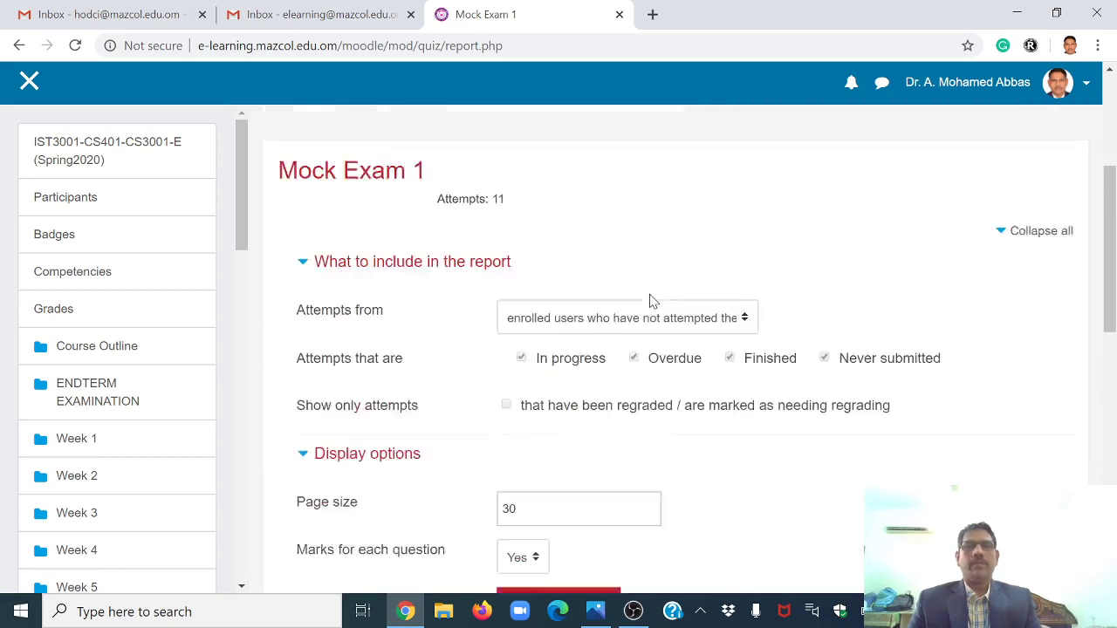
Set the report to attempts from enrolled users who have attempted the quiz and show it.
scroll(654, 347, down, 1)
click(654, 343)
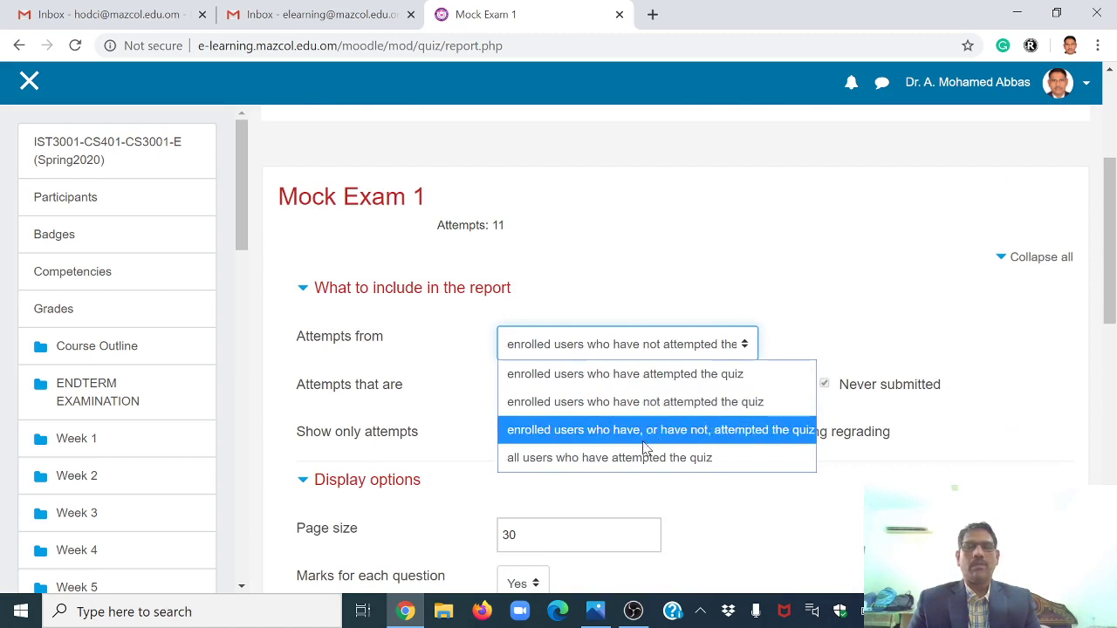
click(632, 377)
scroll(544, 387, down, 3)
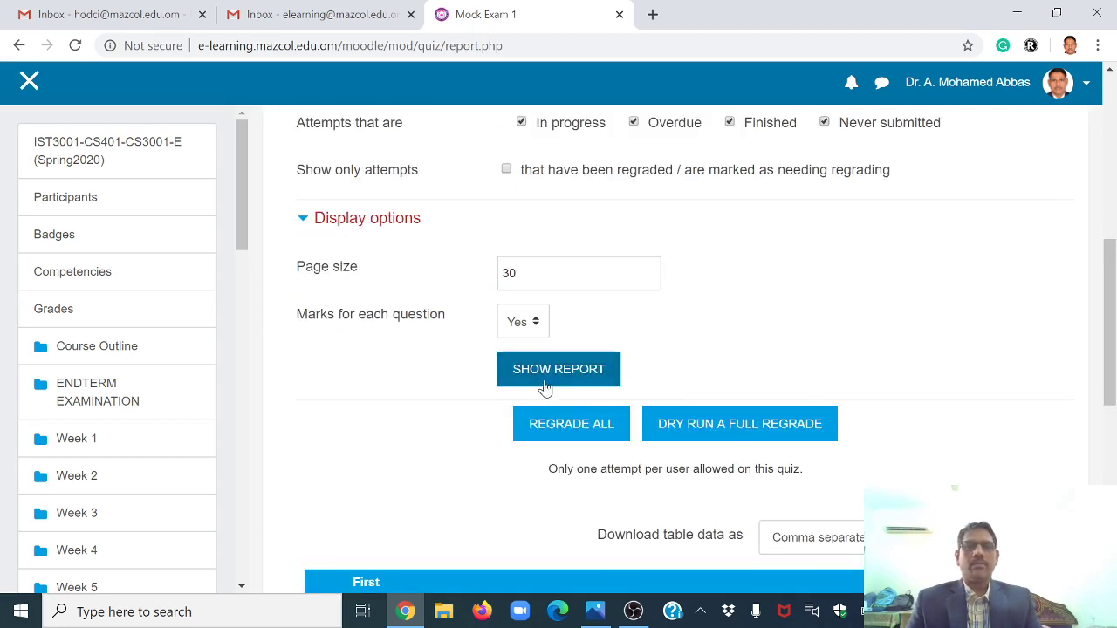
click(545, 382)
scroll(820, 352, down, 8)
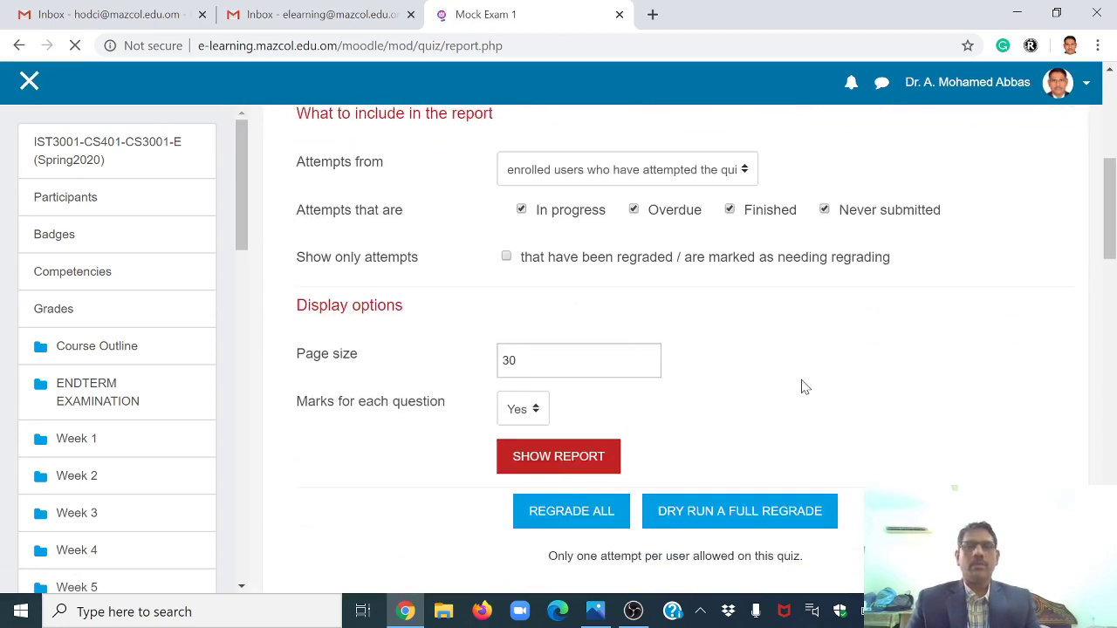
Examine the attempts table for each student's state, grade and per-question marks, including responses that require grading.
scroll(558, 406, down, 1)
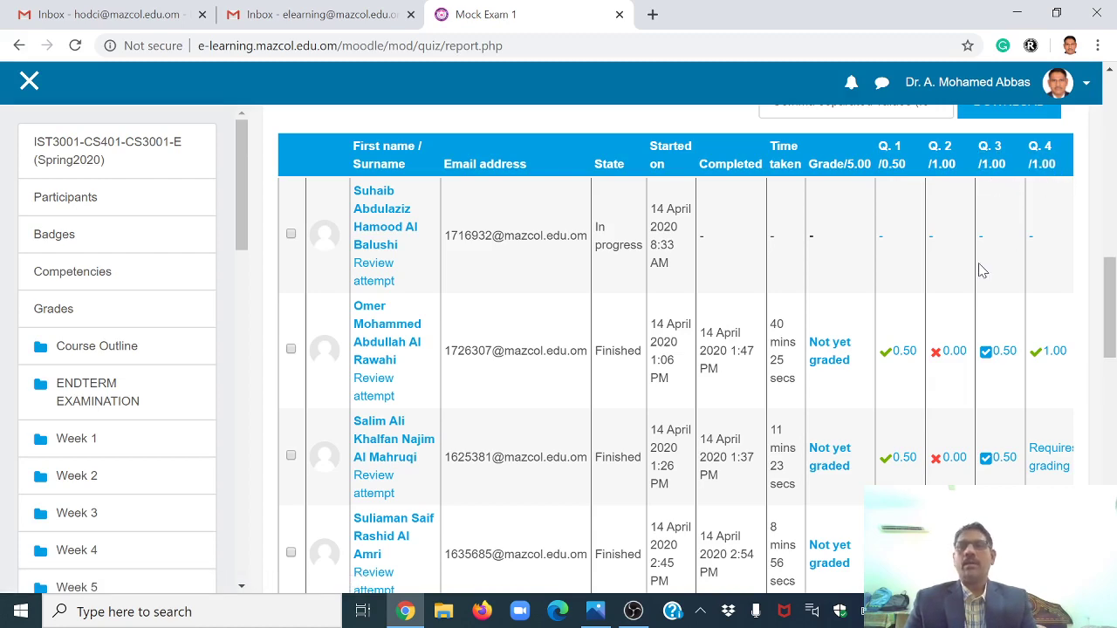
scroll(980, 270, down, 1)
scroll(947, 280, up, 1)
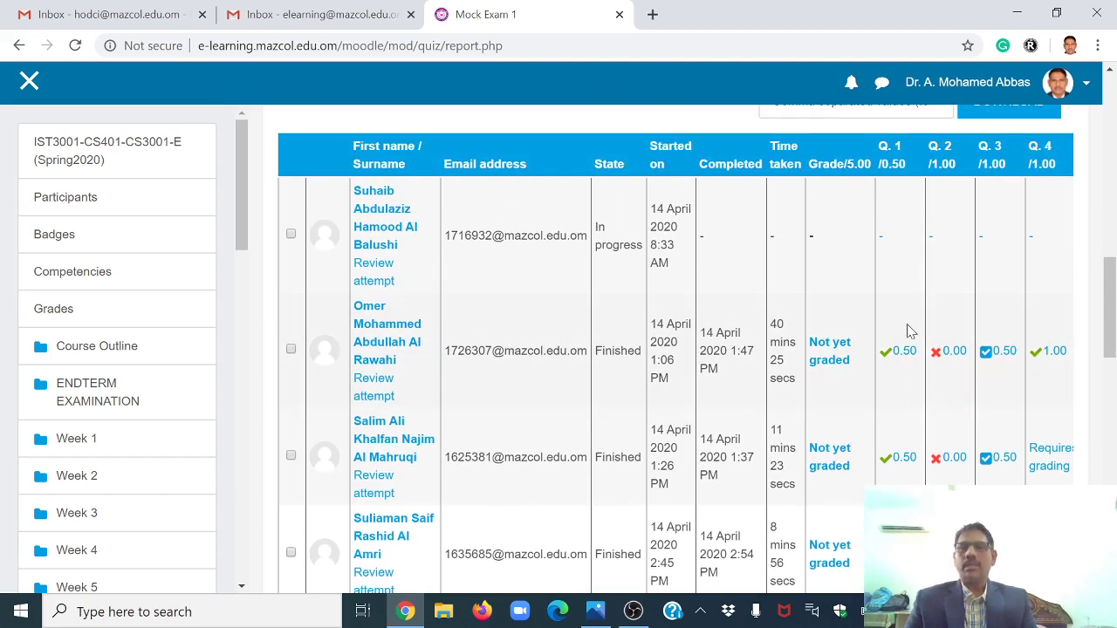
scroll(948, 312, down, 2)
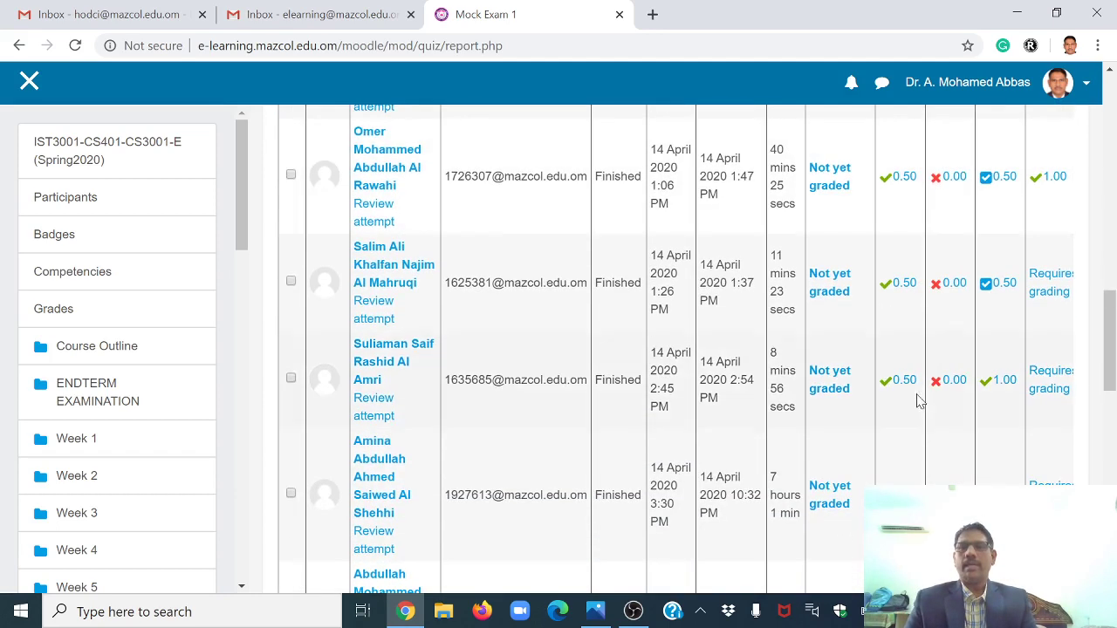
scroll(918, 277, up, 3)
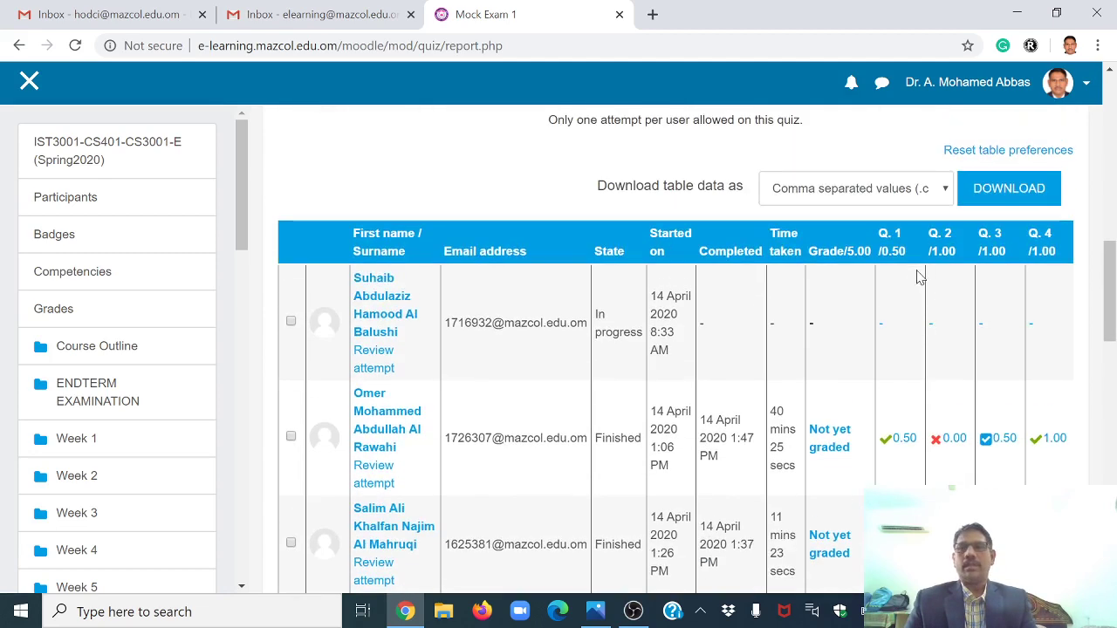
scroll(908, 314, down, 1)
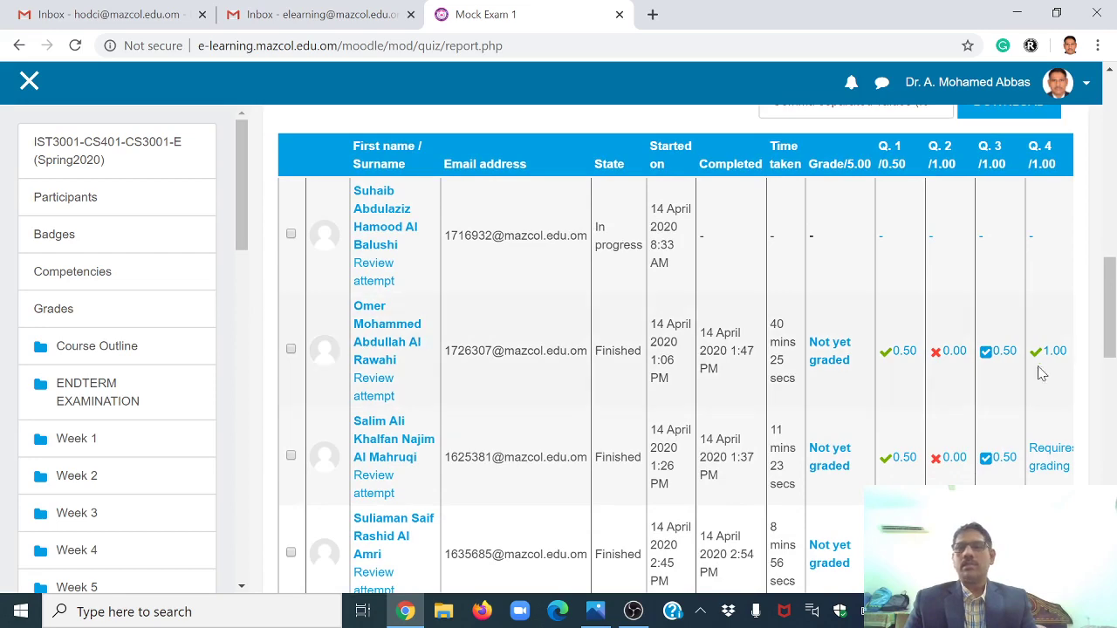
scroll(1030, 356, down, 1)
scroll(985, 359, down, 2)
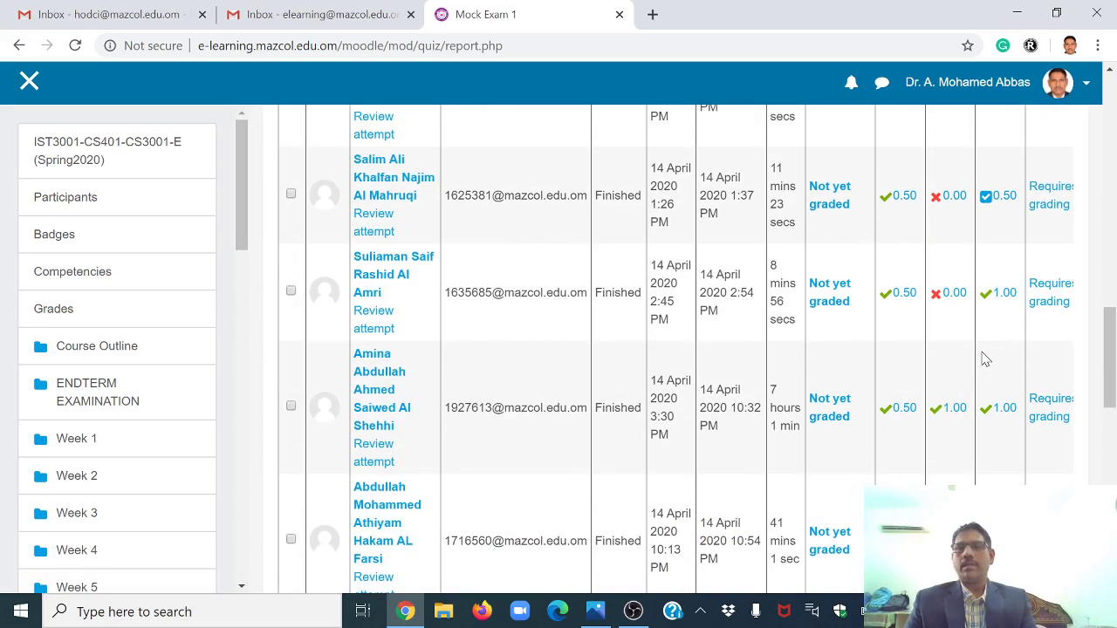
scroll(985, 358, up, 3)
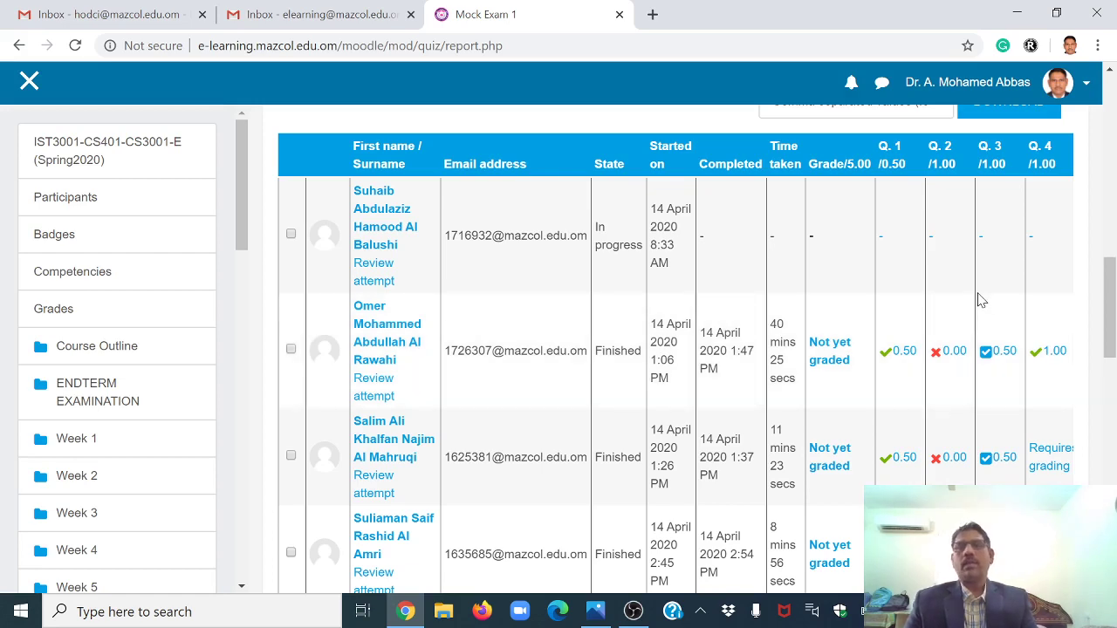
Open the ungraded question 4 response of the attempt completed on 14 April 2020 at 1:37 PM and maximize its review window.
scroll(980, 302, down, 1)
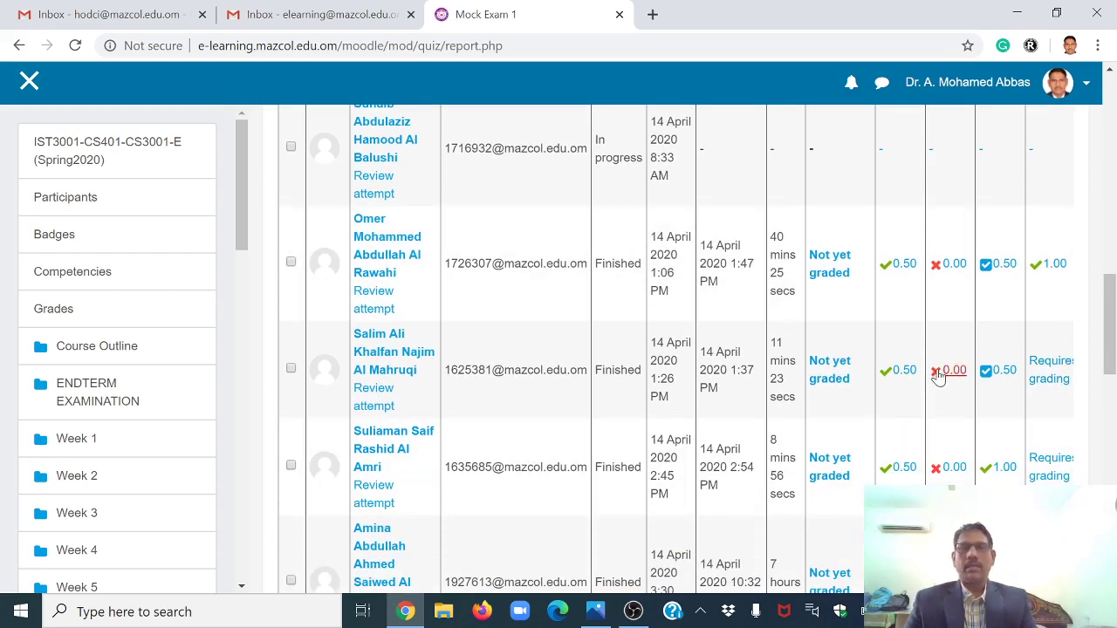
key(ctrl+minus)
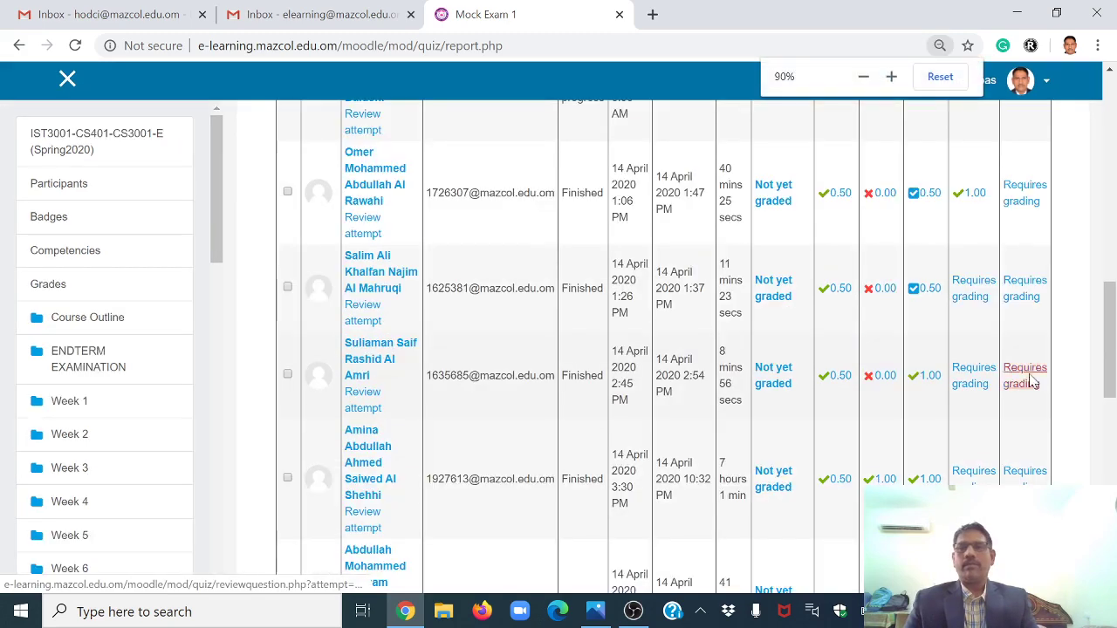
click(973, 288)
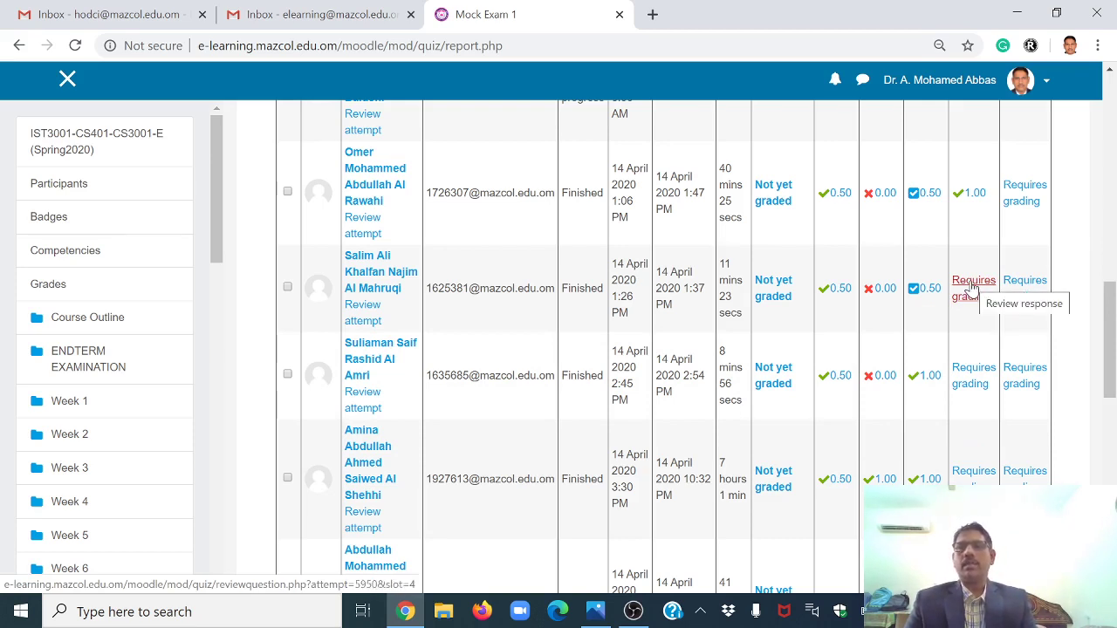
click(971, 288)
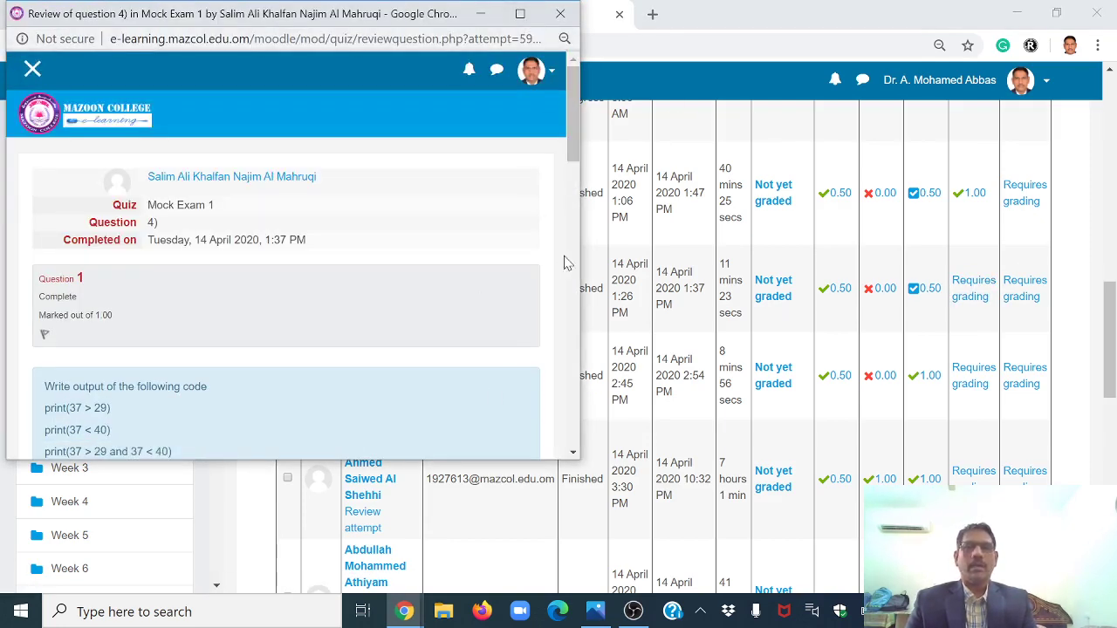
click(520, 13)
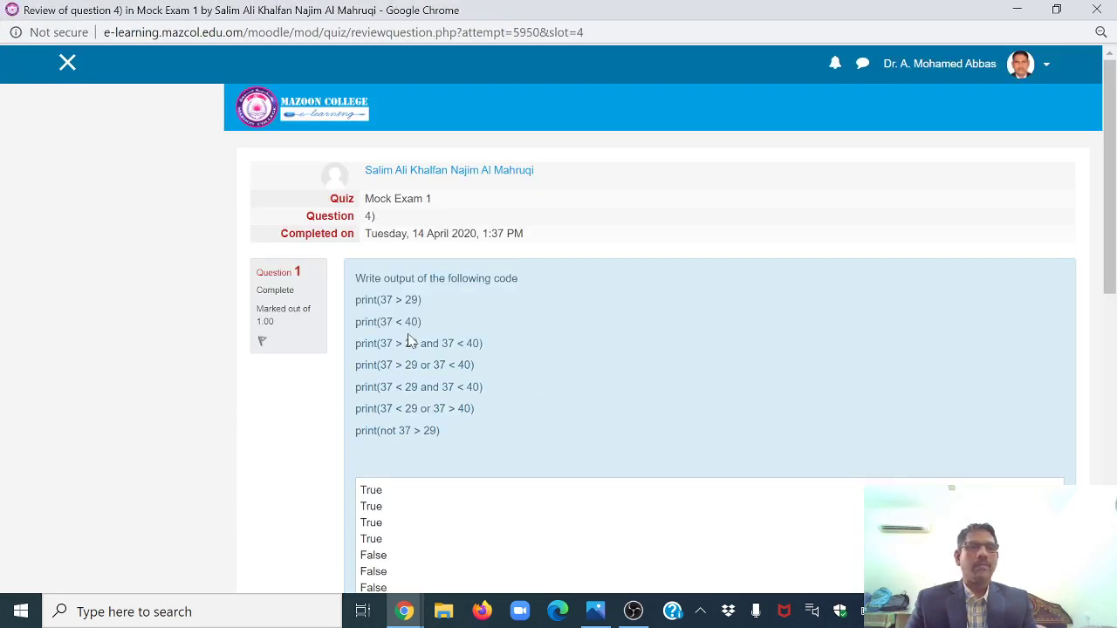
Examine the question 4 code, the student's submitted output and the response history of the attempt.
scroll(523, 327, down, 2)
scroll(373, 232, up, 2)
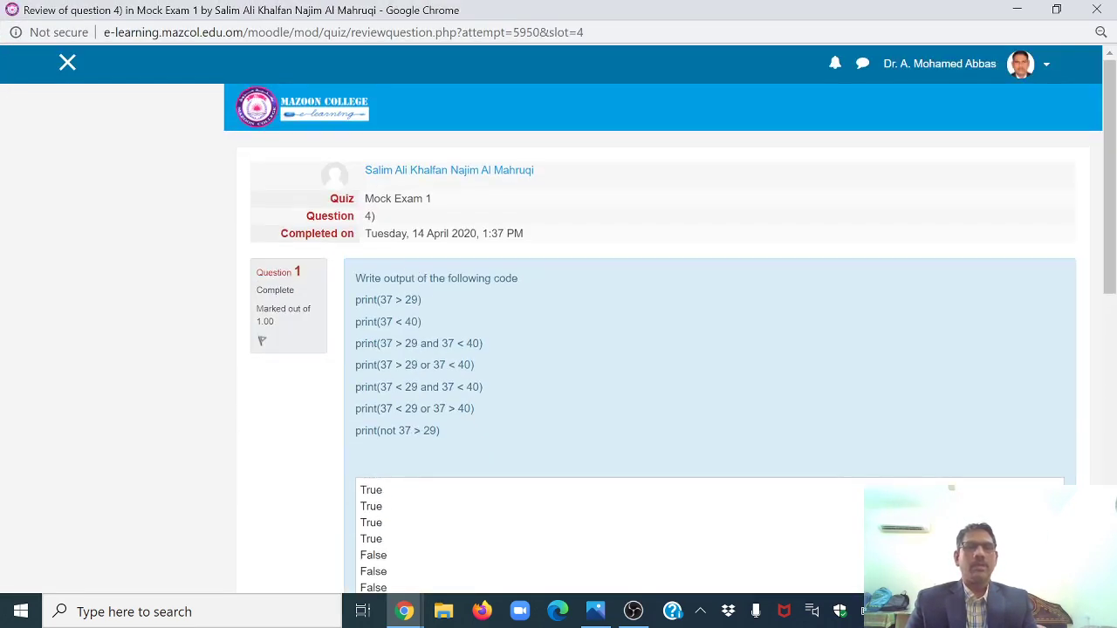
scroll(664, 349, down, 3)
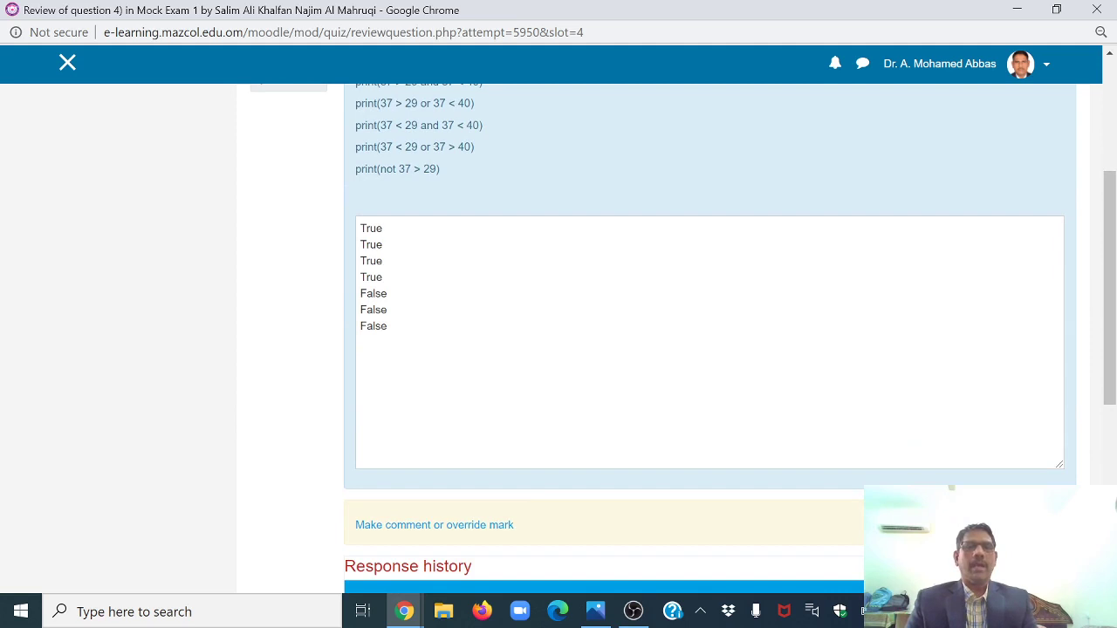
scroll(559, 349, down, 2)
scroll(558, 349, down, 2)
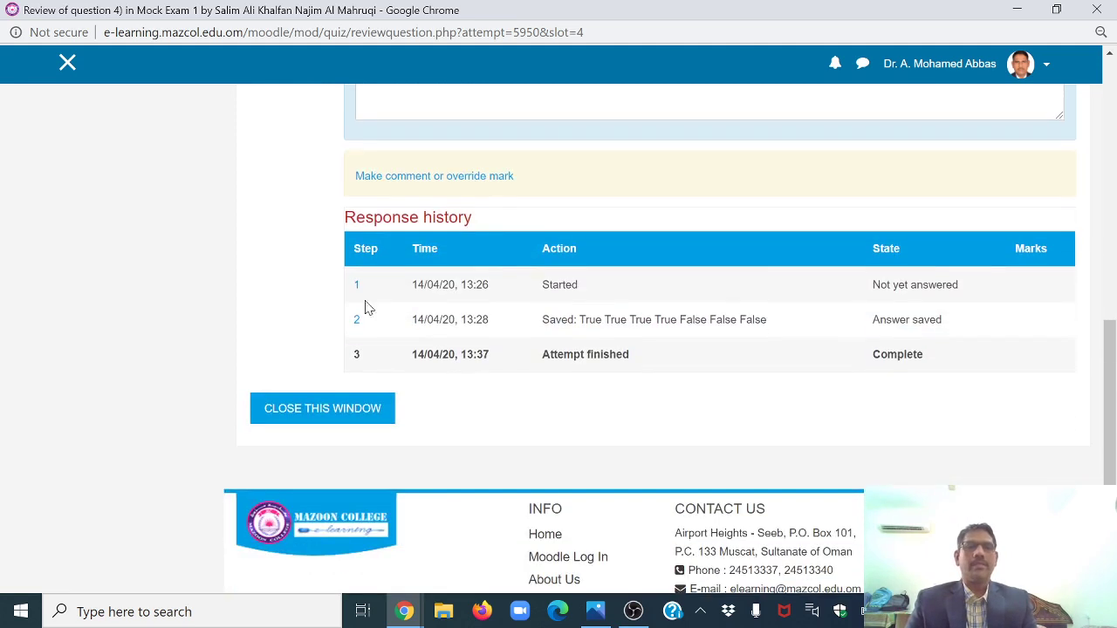
scroll(462, 277, up, 1)
scroll(462, 277, up, 1)
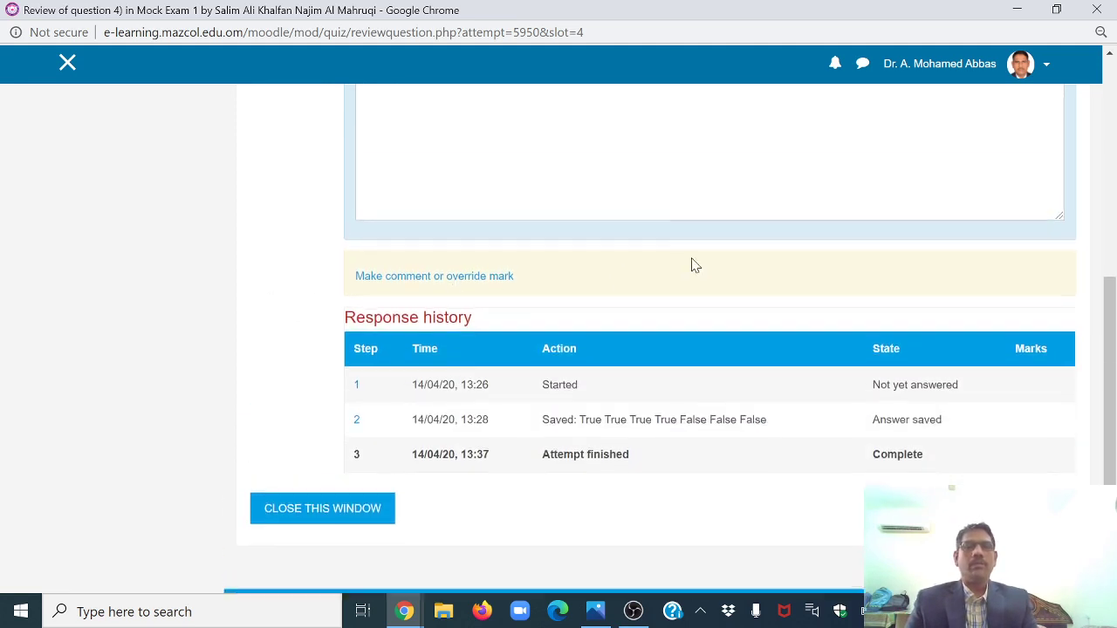
scroll(393, 358, down, 1)
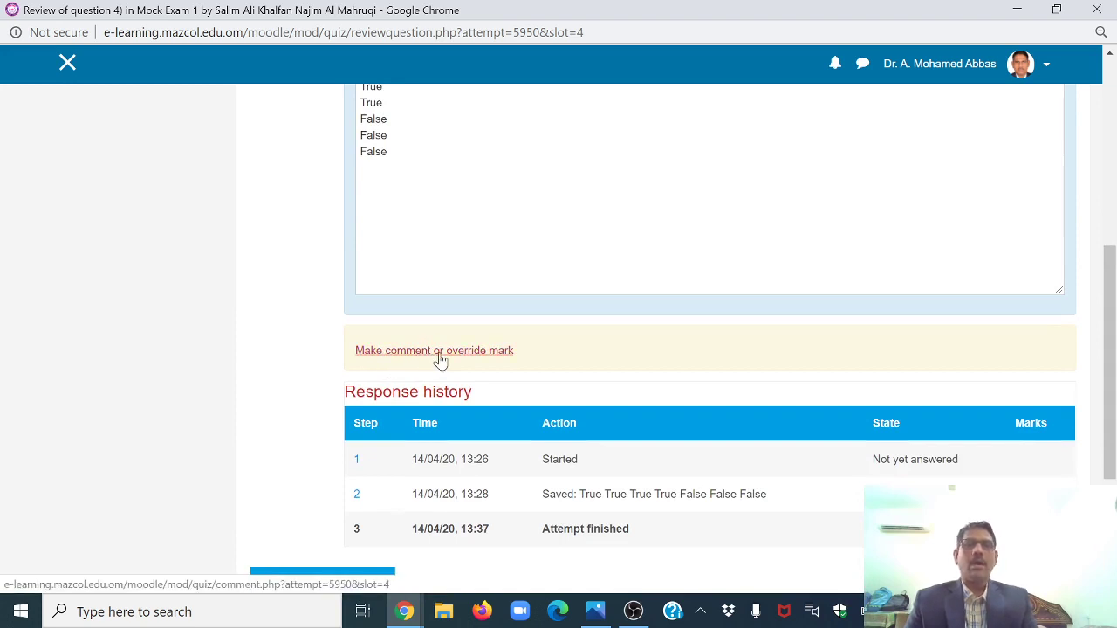
Grade the question 4 response with the comment "Your answer is good" and a mark of 1, and save it.
click(440, 358)
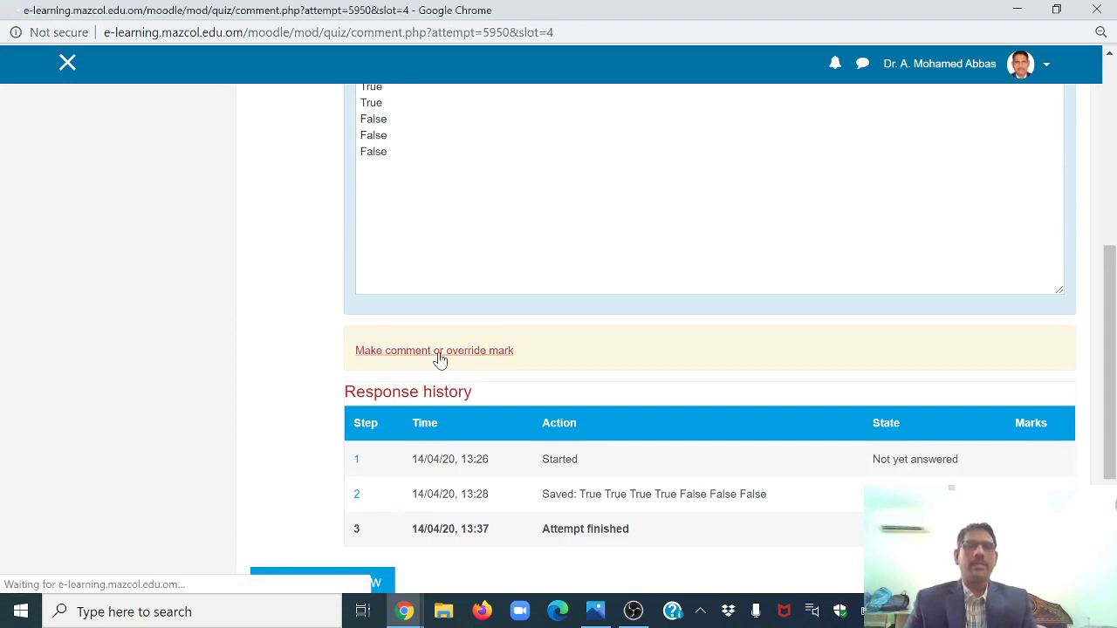
scroll(524, 346, down, 4)
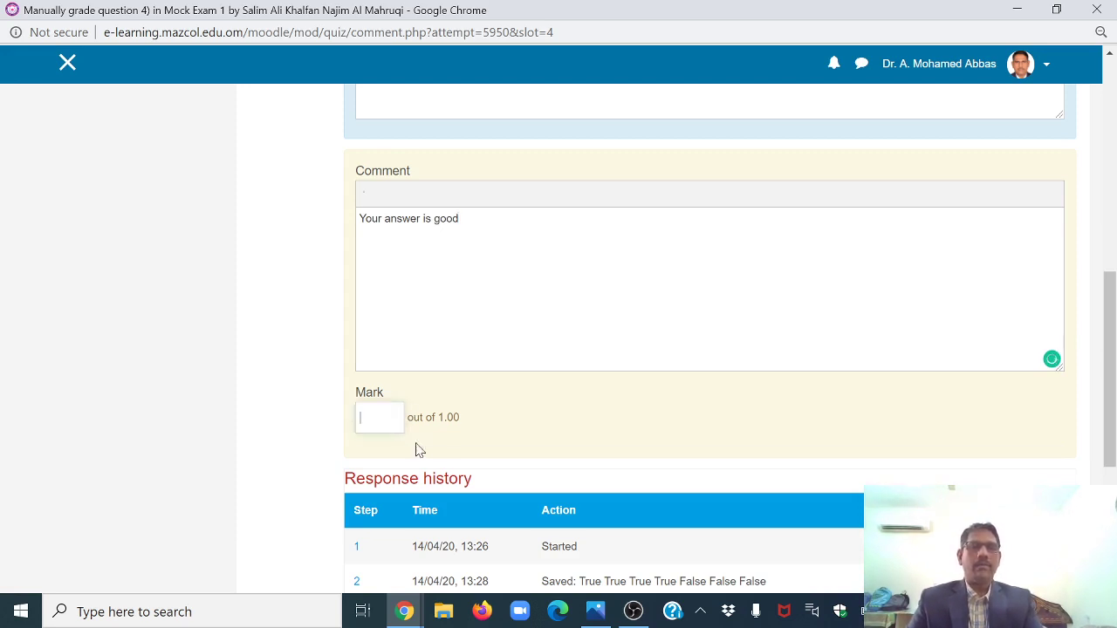
drag(409, 418, 462, 421)
click(502, 429)
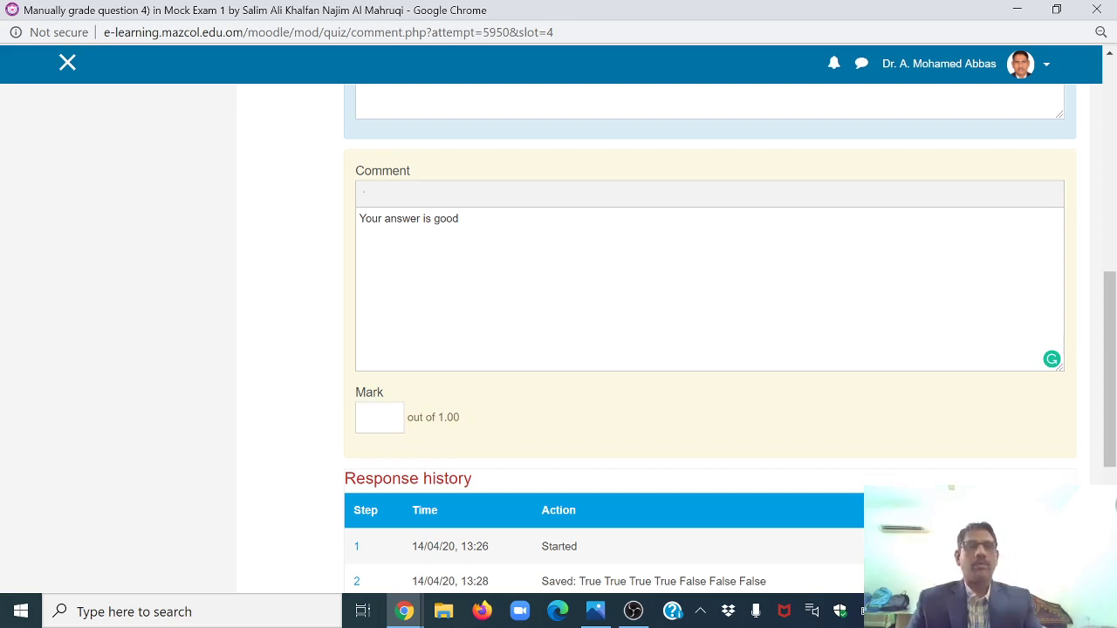
text(1)
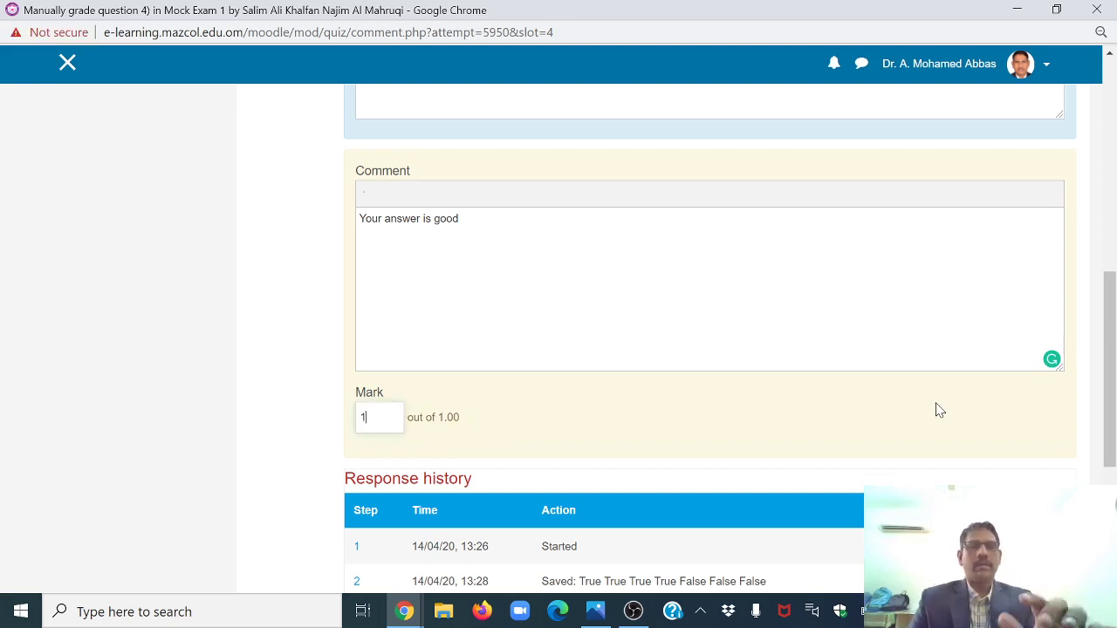
scroll(586, 399, down, 3)
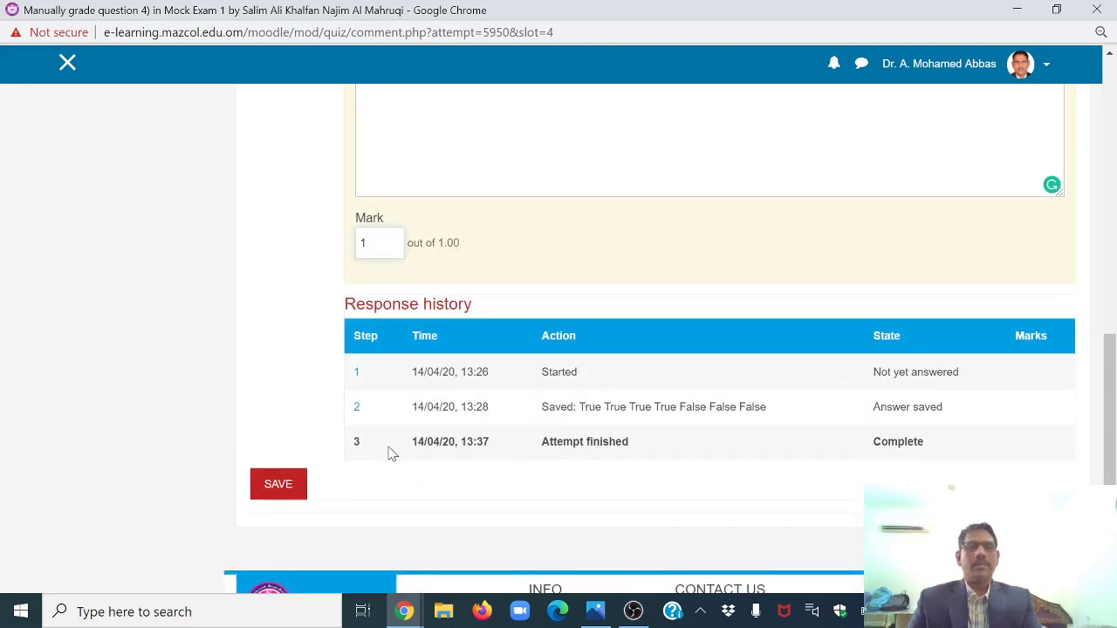
click(275, 487)
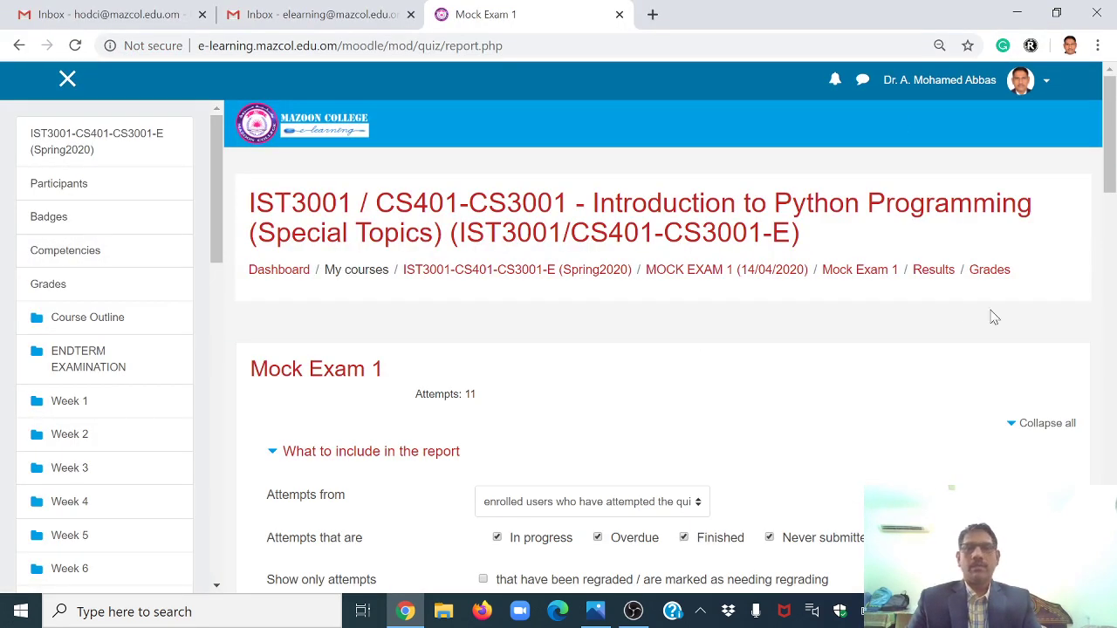
Open the ungraded question 5 response of the attempt completed on 14 April 2020 at 1:37 PM and maximize its review window.
scroll(951, 401, down, 12)
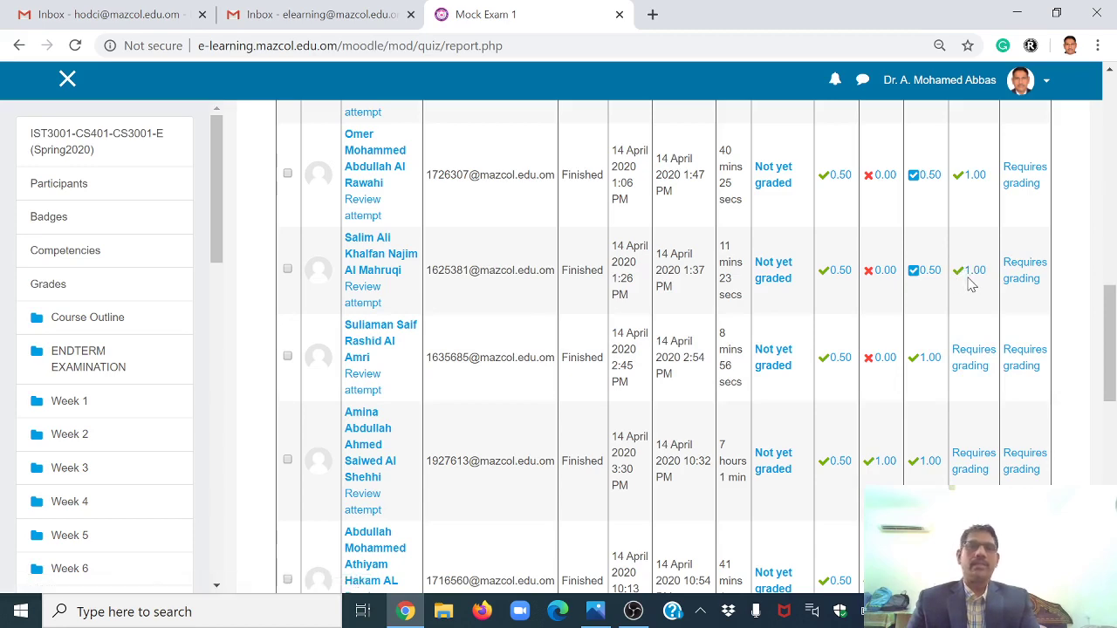
click(1028, 272)
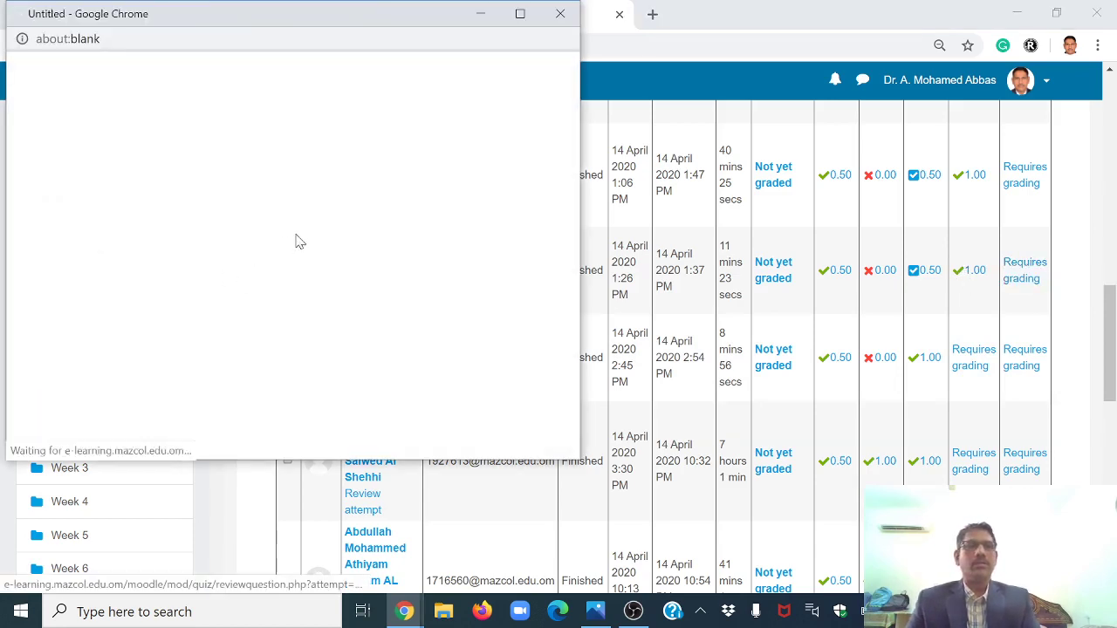
click(520, 14)
scroll(382, 282, down, 4)
scroll(457, 212, up, 2)
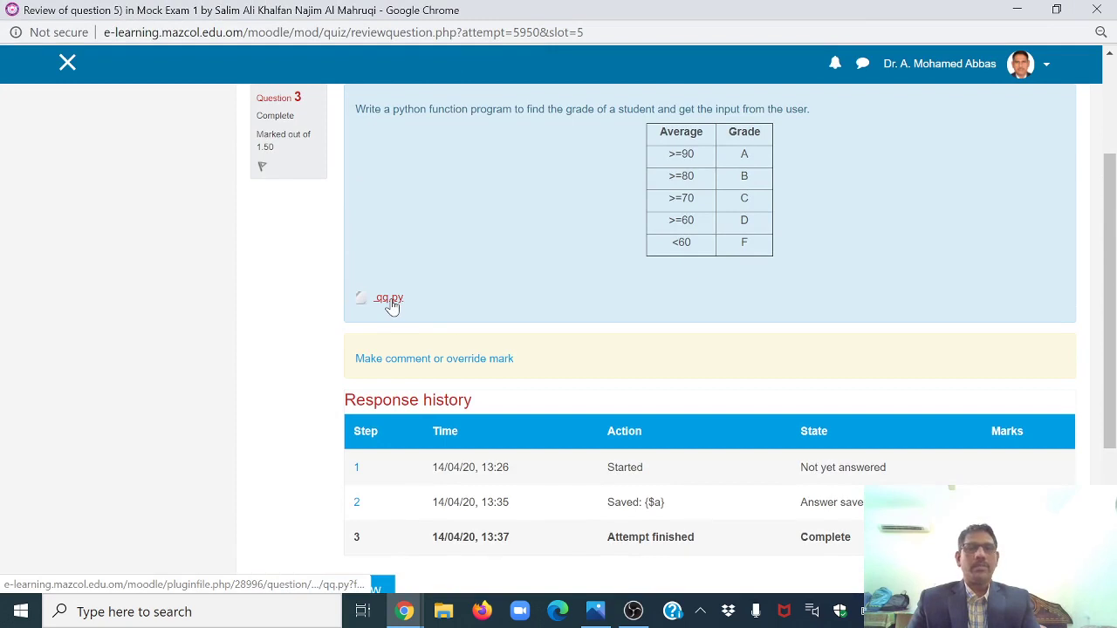
Download the submitted file qq.py and run it with a score of 0.1 as input.
click(391, 301)
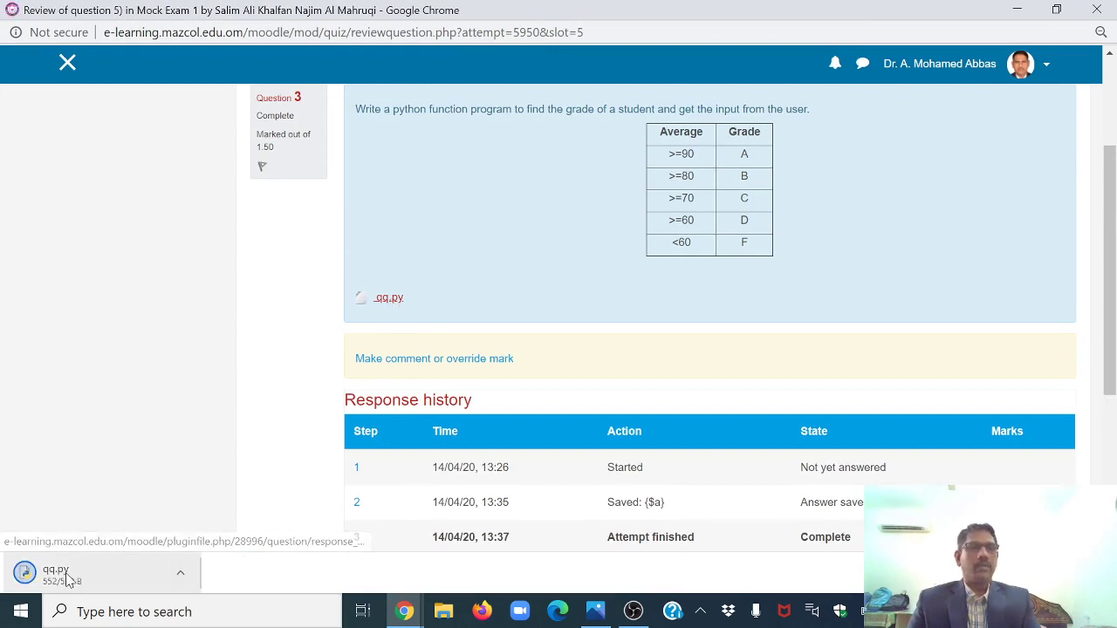
click(60, 578)
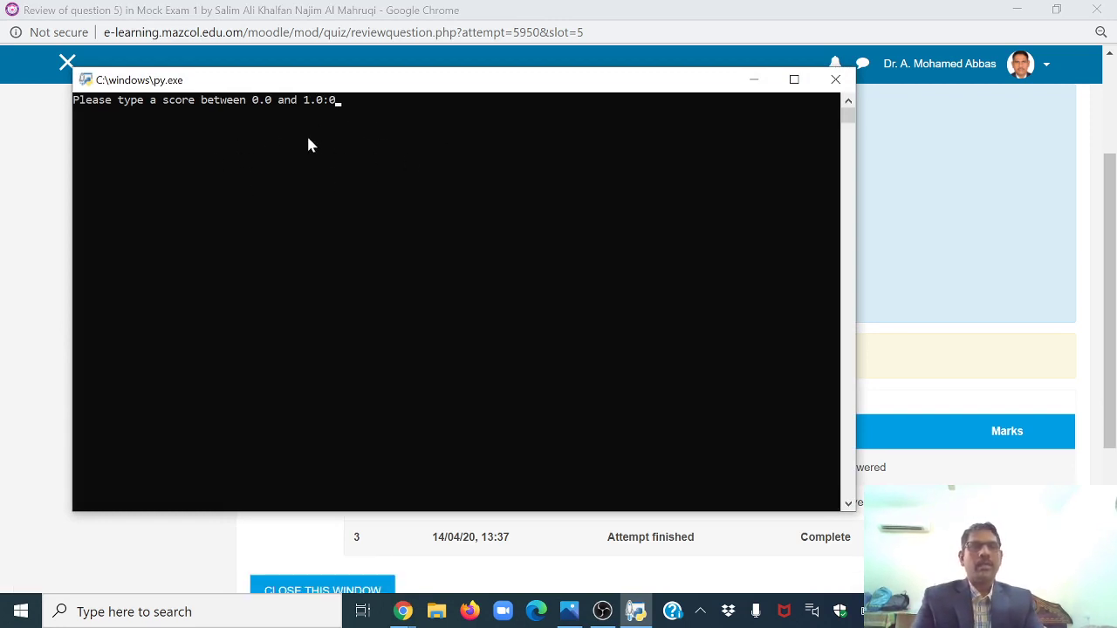
text(.1)
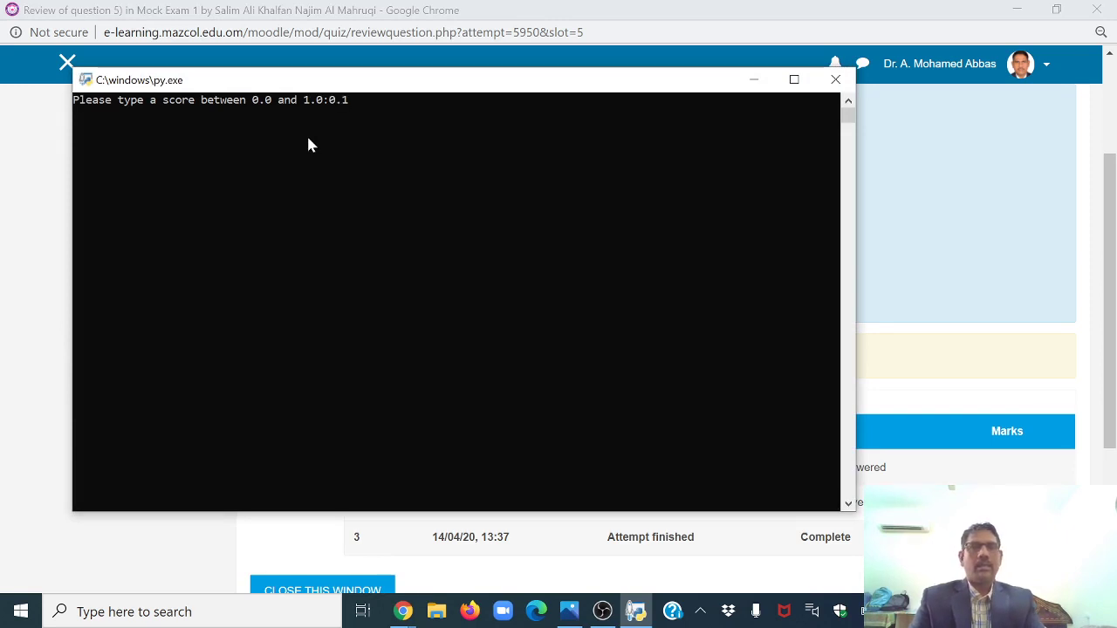
key(Return)
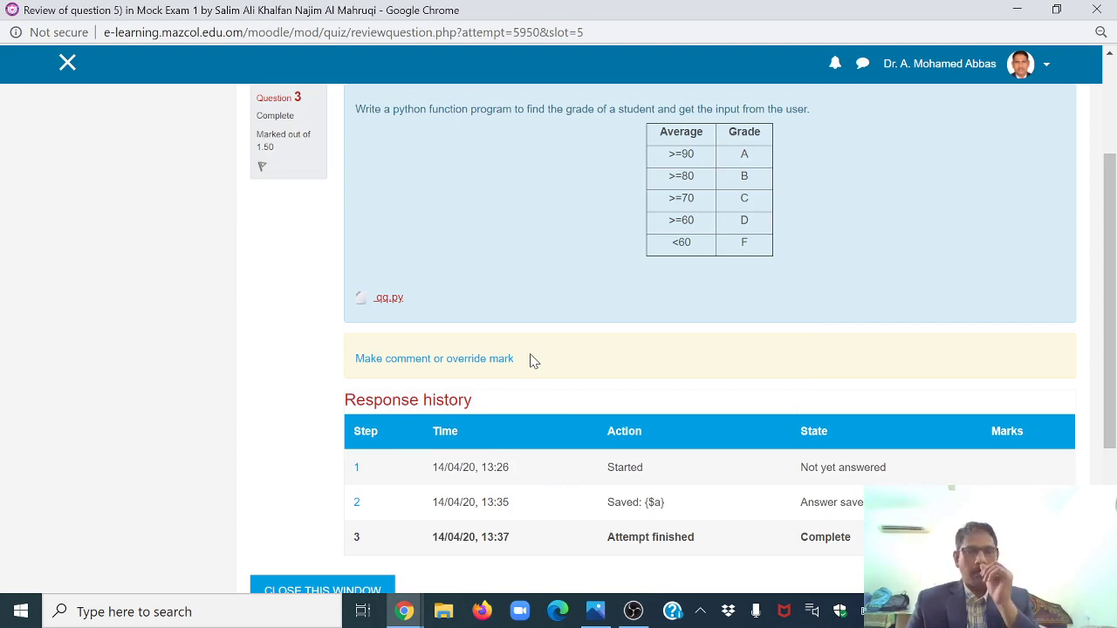
Grade the question 5 response with a mark of 1 and no comment, and save it.
click(483, 358)
scroll(481, 361, down, 5)
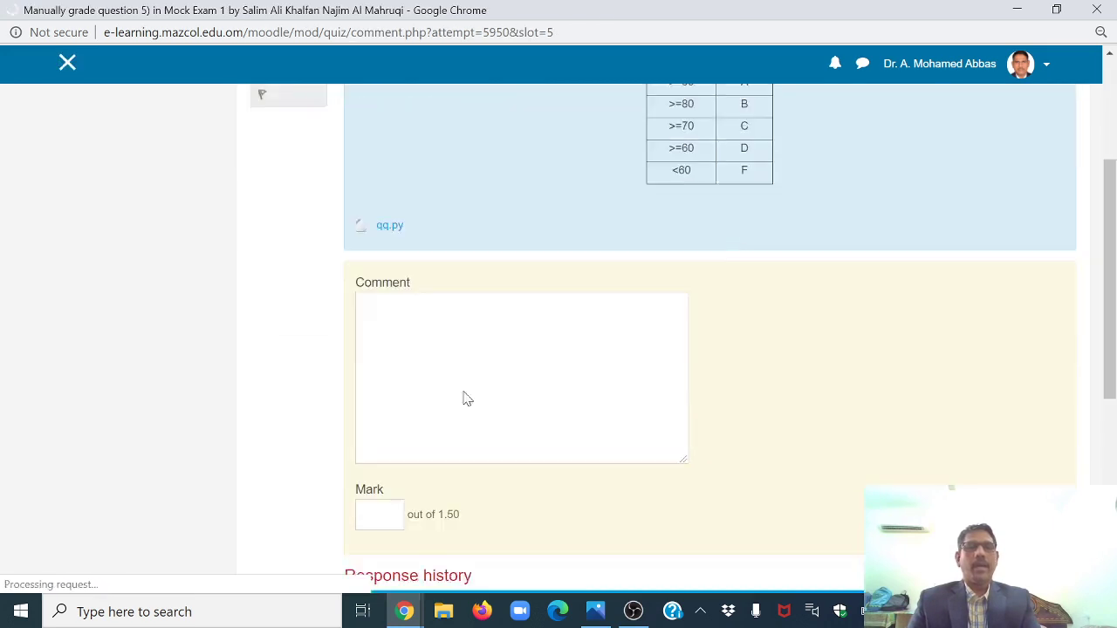
click(379, 339)
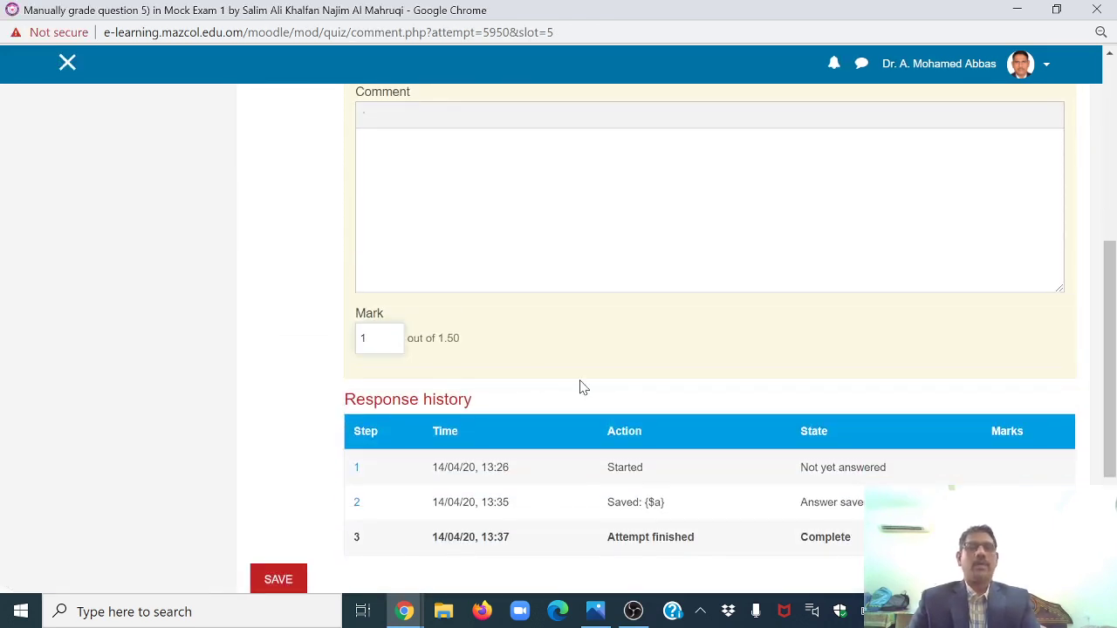
scroll(489, 362, down, 3)
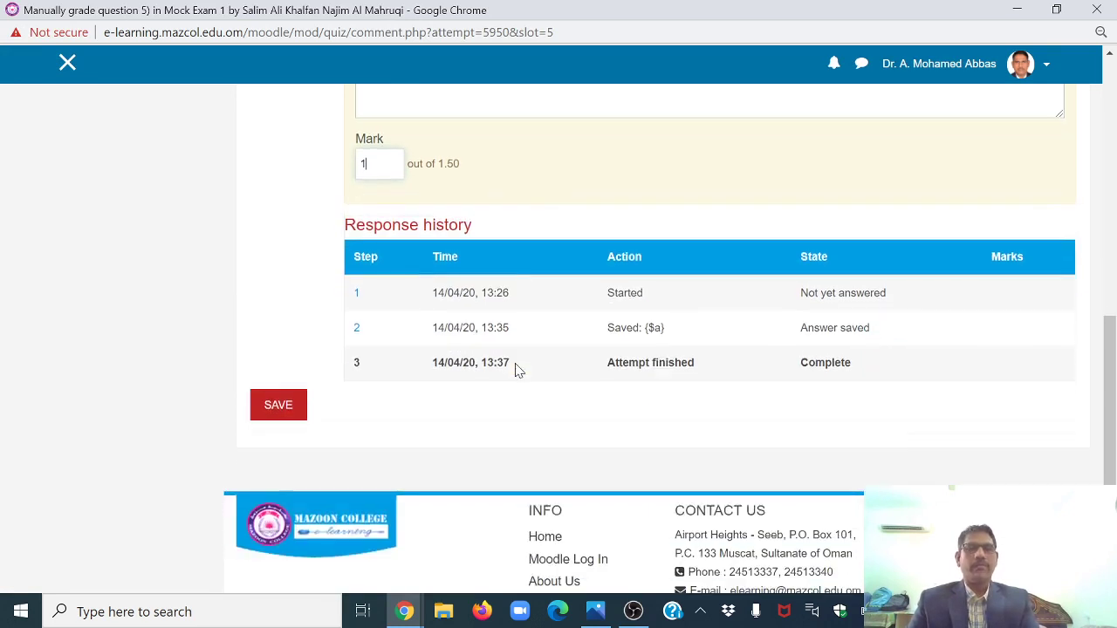
click(275, 409)
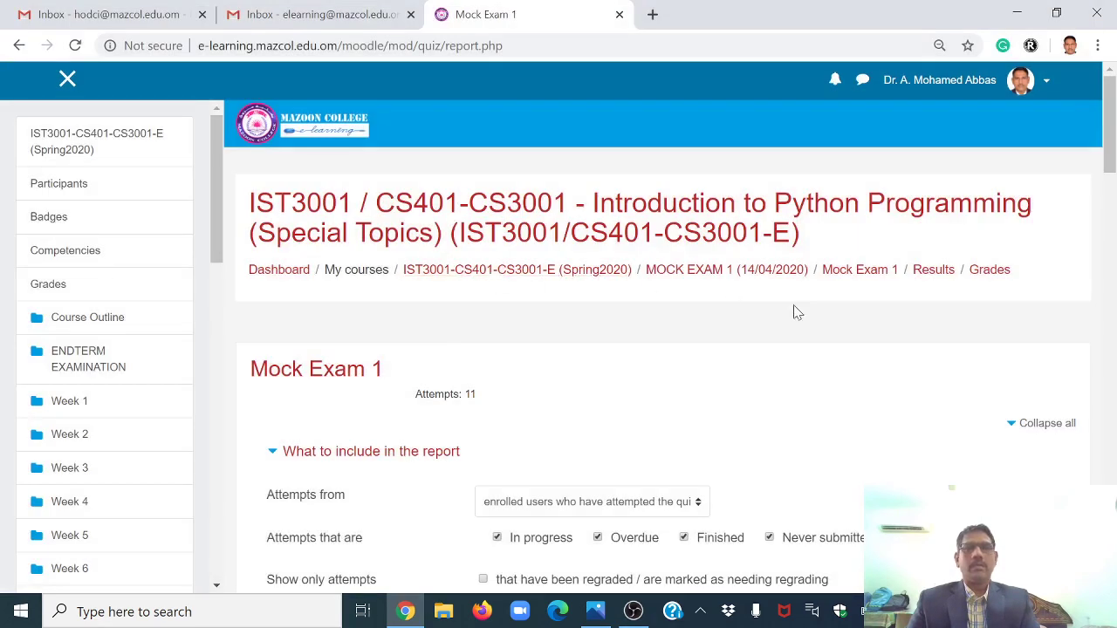
Examine the attempts table for graded and ungraded responses, along with the overall averages and grade range chart.
scroll(912, 387, down, 12)
scroll(916, 390, up, 1)
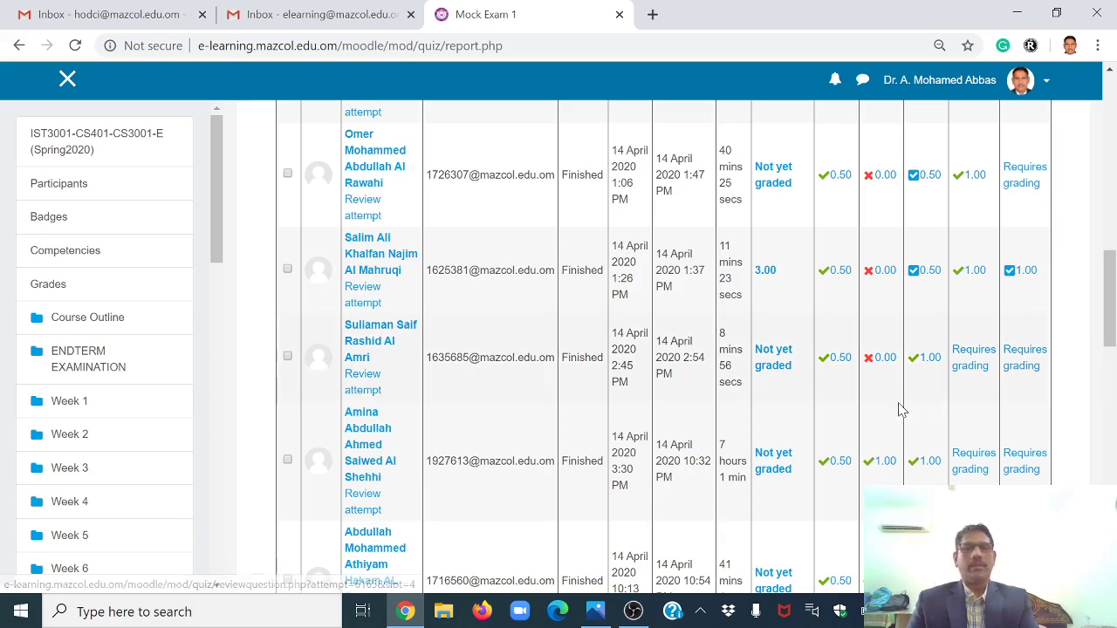
scroll(823, 319, down, 9)
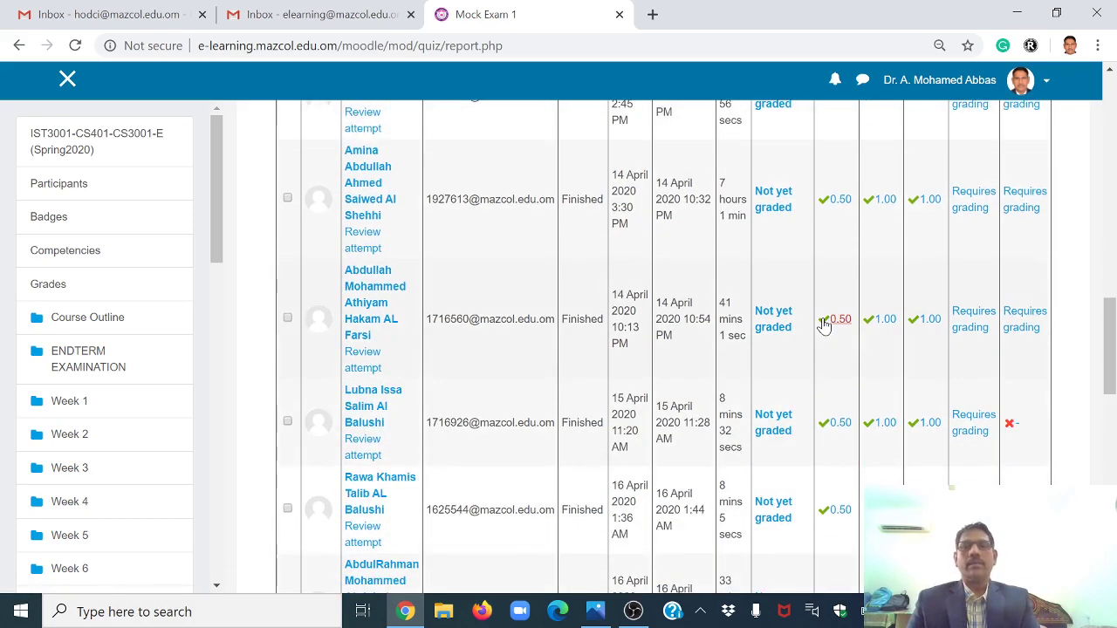
scroll(471, 359, down, 4)
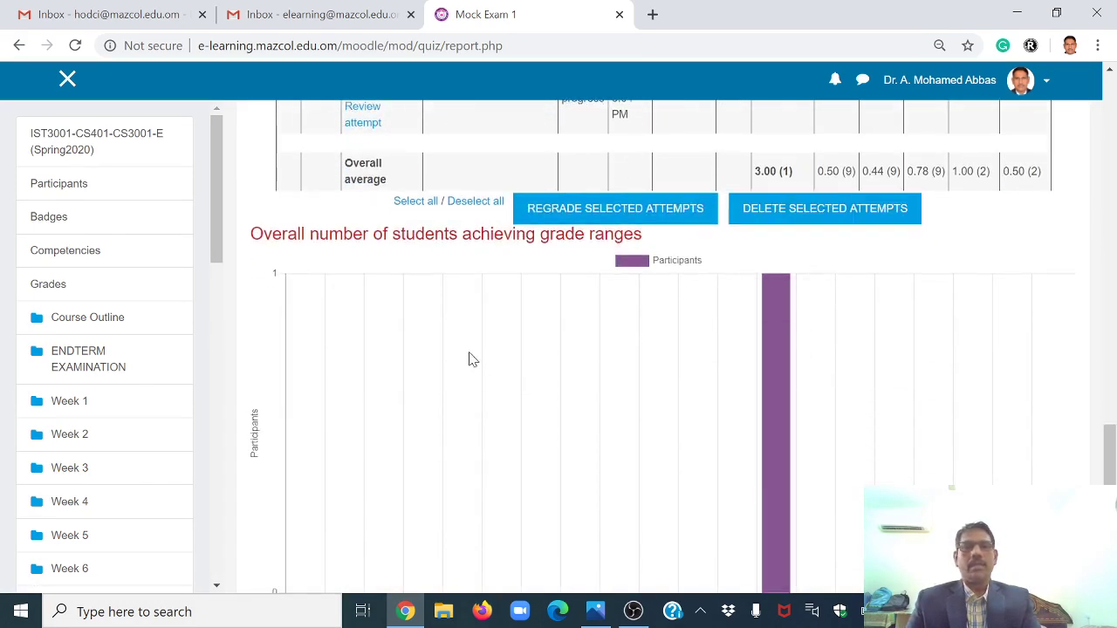
scroll(488, 361, up, 2)
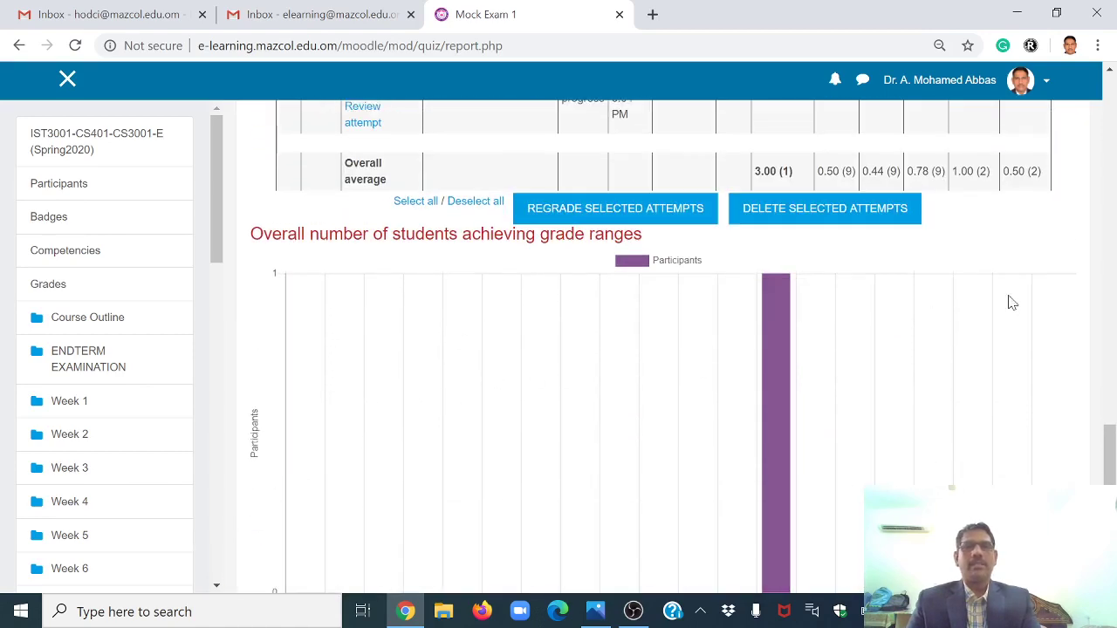
scroll(716, 352, down, 3)
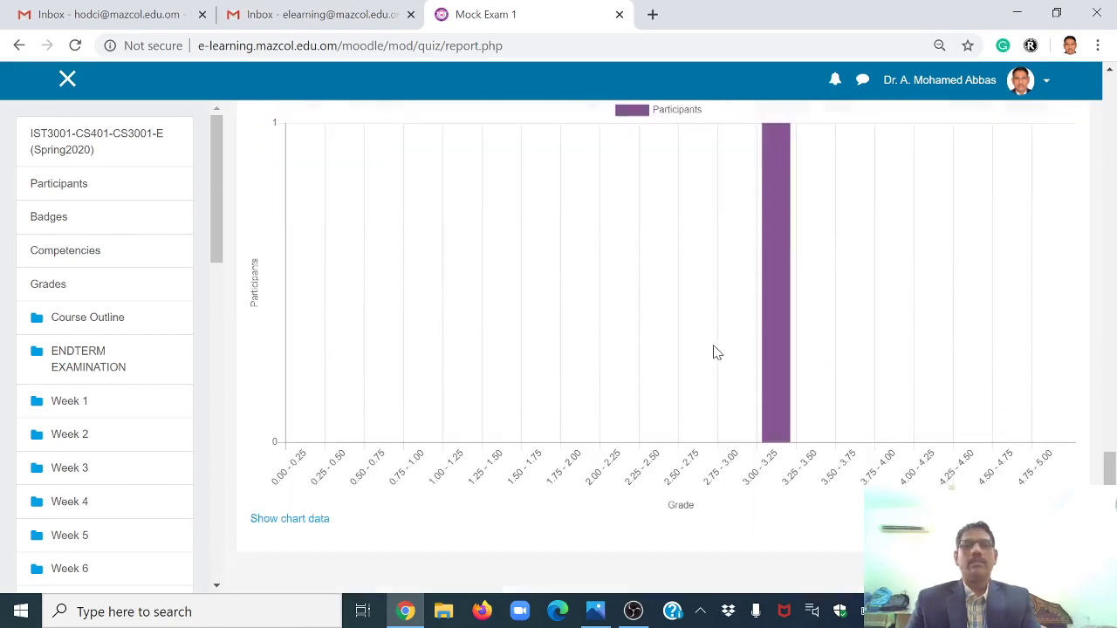
scroll(751, 305, up, 12)
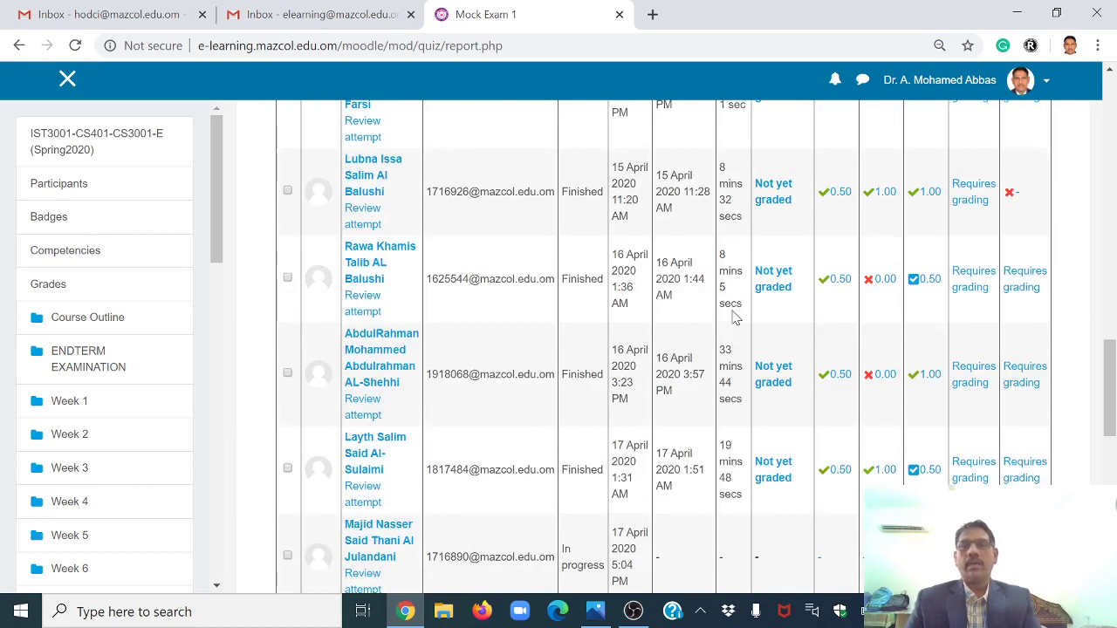
scroll(785, 297, up, 5)
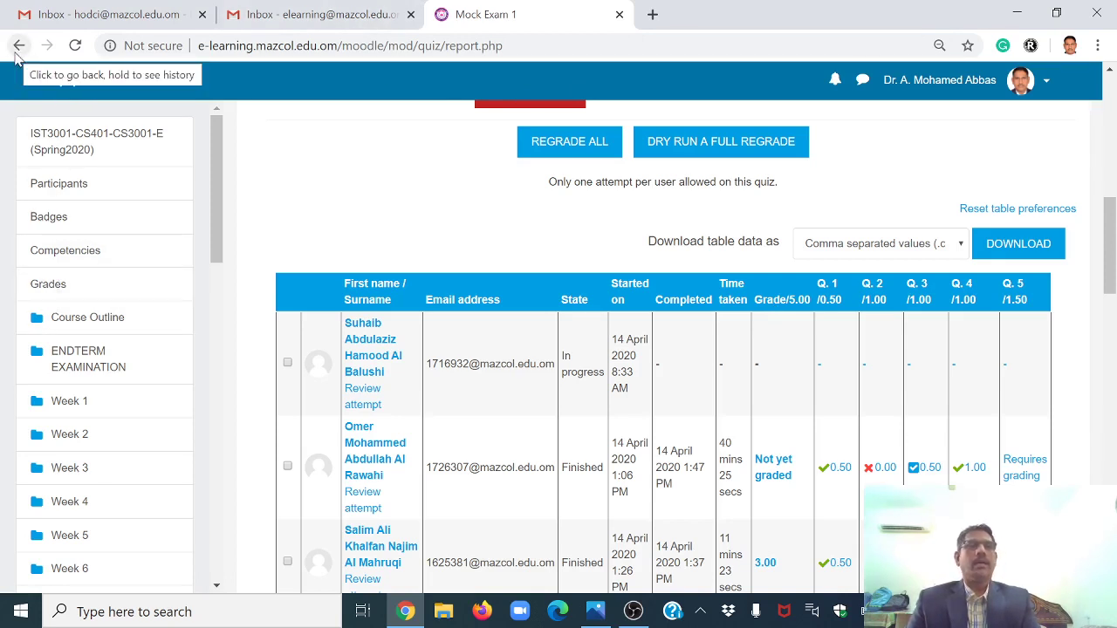
Return to the course's MOCK EXAM 1 (14/04/2020) section and open the Mock Exam 1 quiz.
scroll(105, 350, down, 7)
click(82, 329)
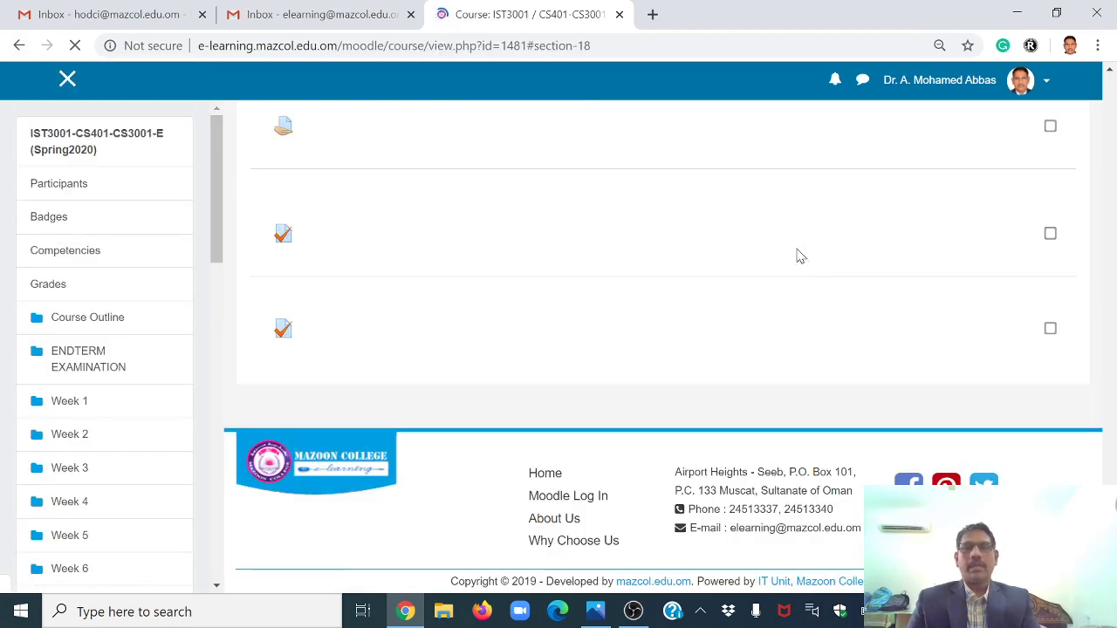
click(325, 328)
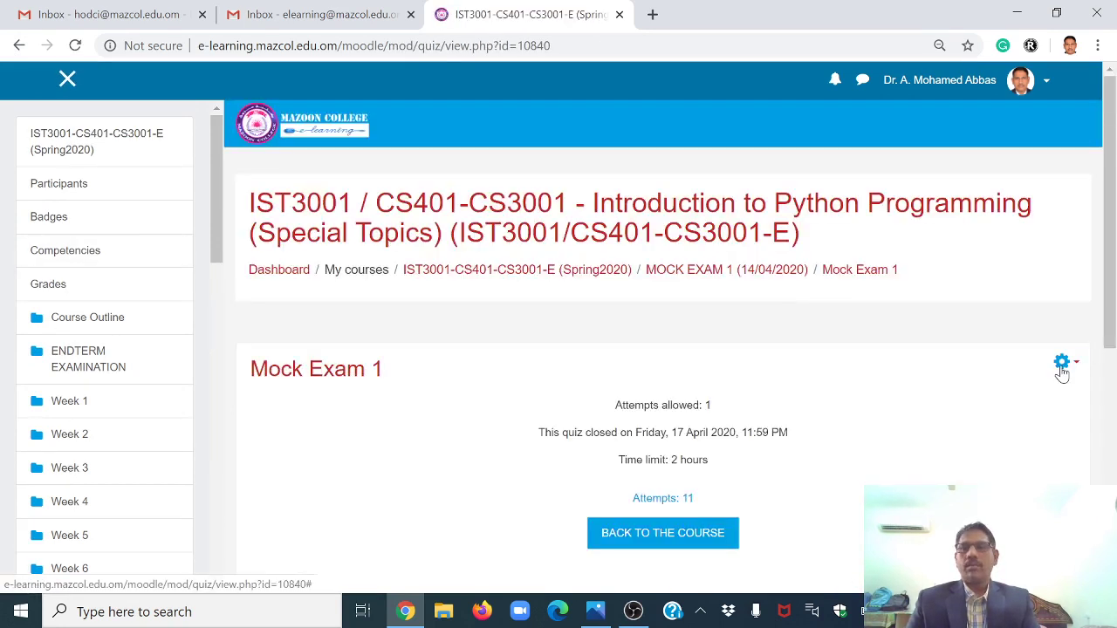
Open the quiz's Grades report and view the attempts table with each student's grade and per-question marks.
click(1062, 361)
scroll(1034, 393, down, 2)
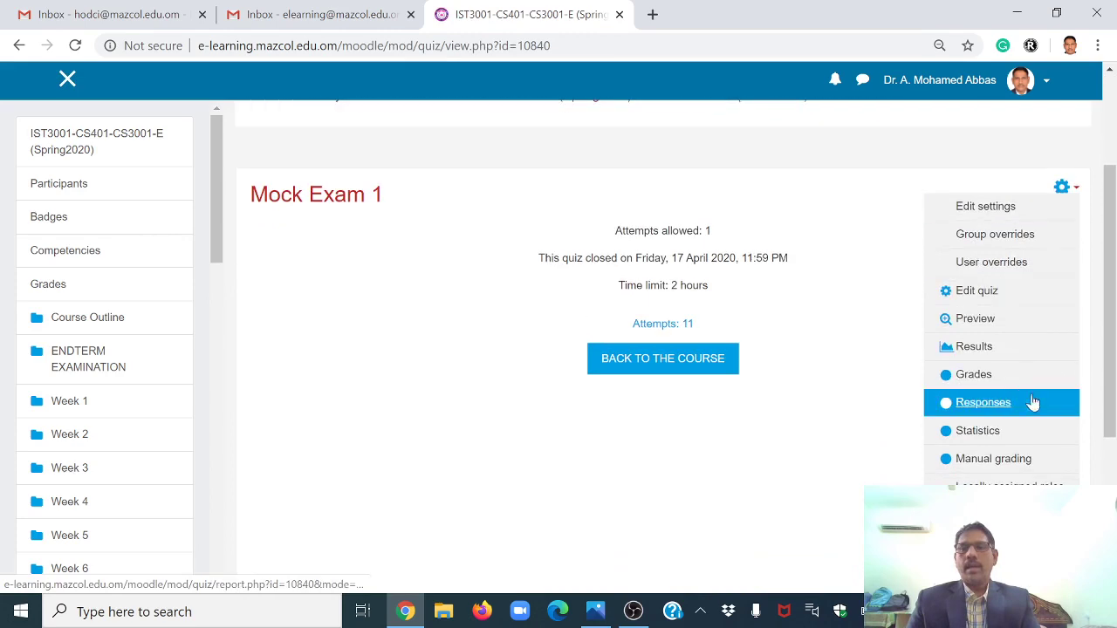
click(984, 384)
scroll(927, 377, down, 4)
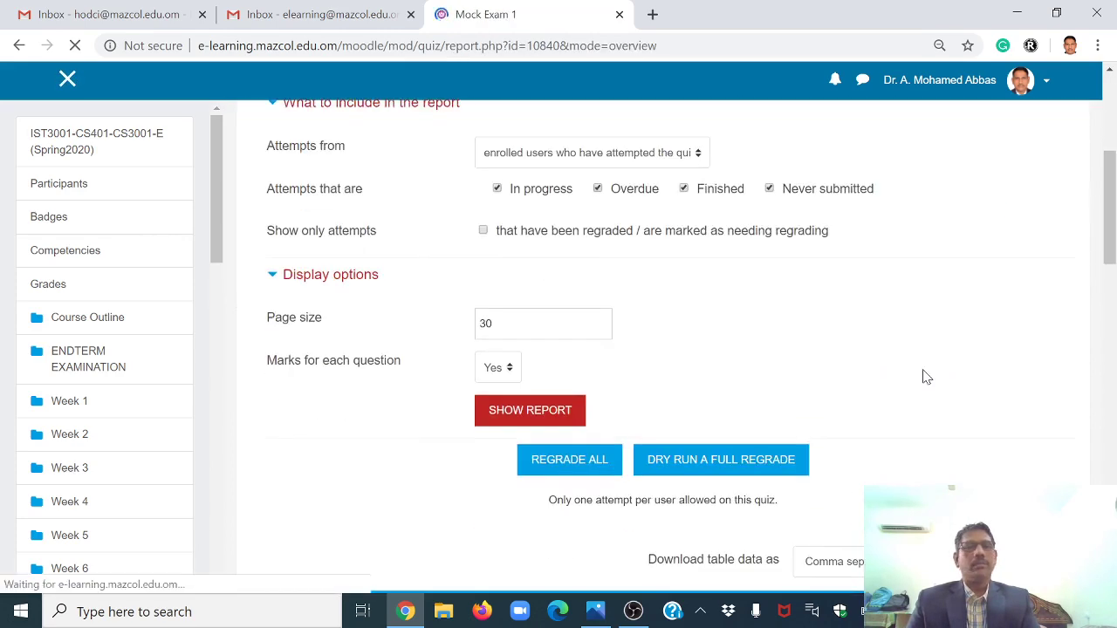
scroll(926, 377, down, 5)
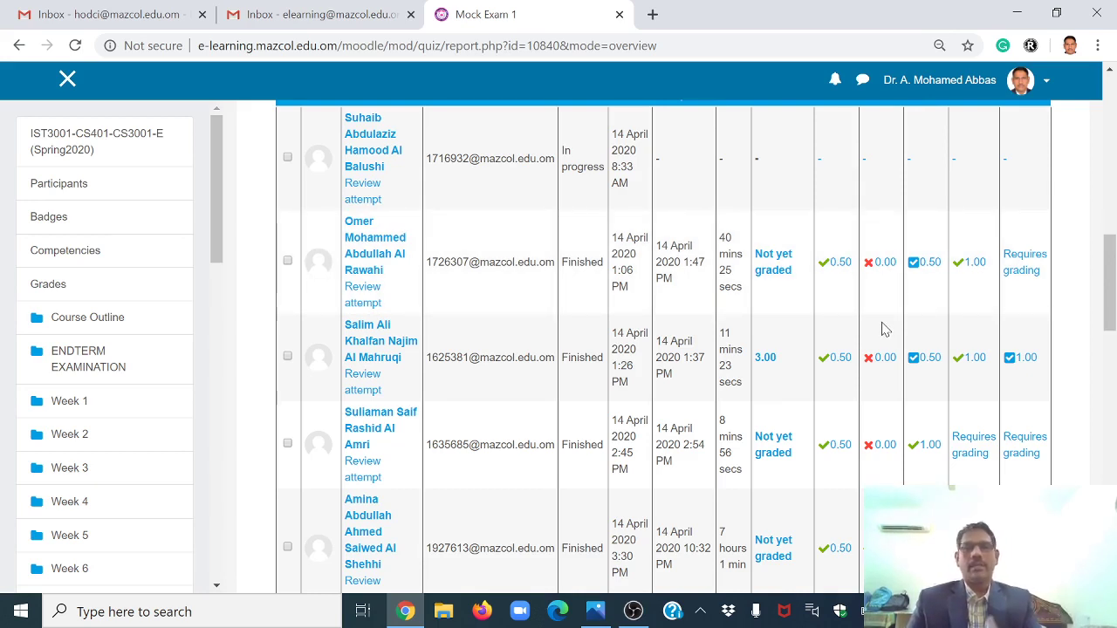
scroll(803, 393, up, 3)
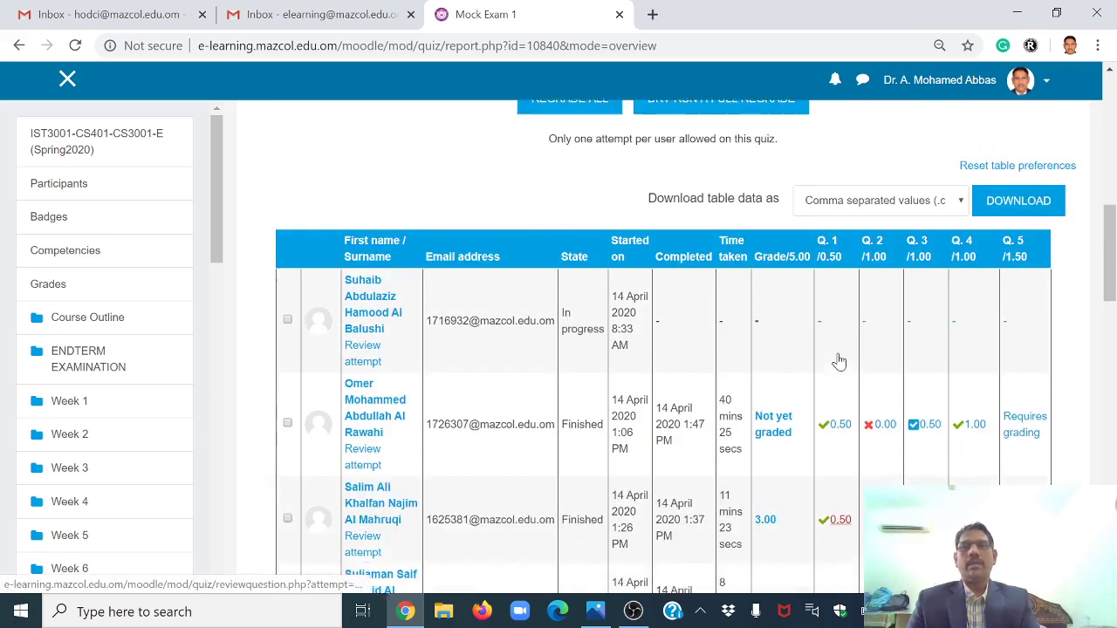
Open the Mock Exam 1 Responses report and examine the students' answers to the five questions in the attempts table.
click(19, 45)
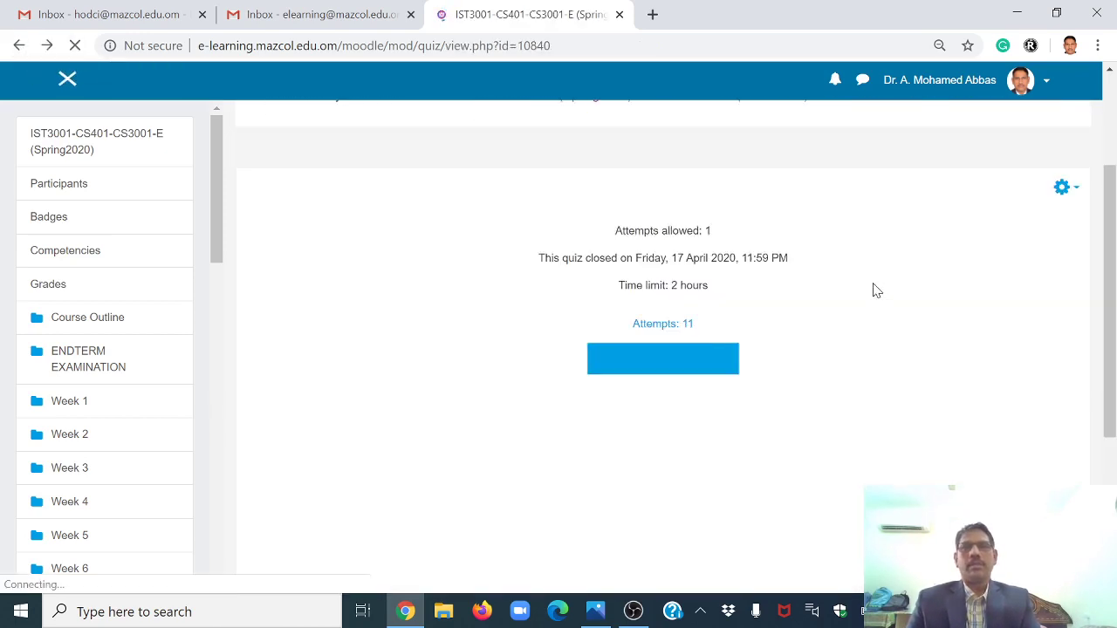
click(1065, 187)
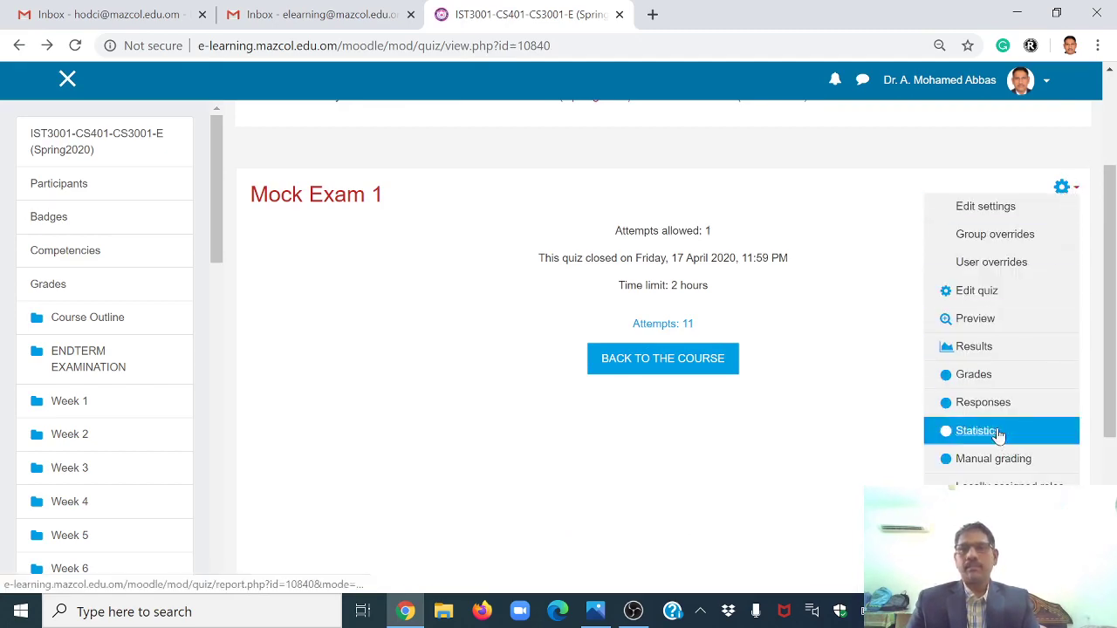
click(987, 403)
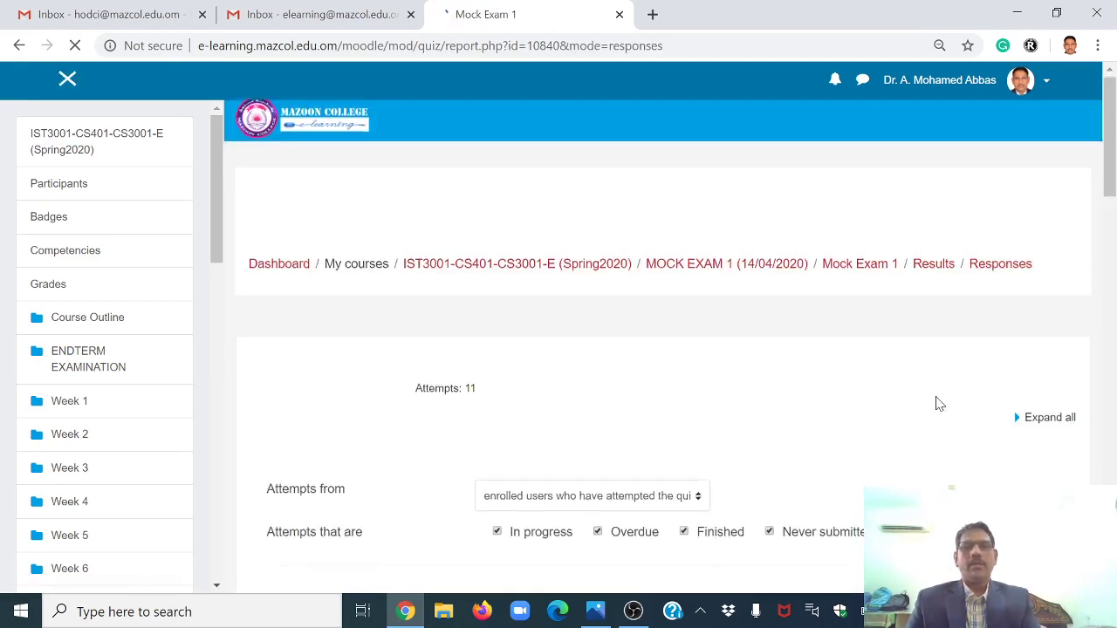
scroll(935, 399, down, 8)
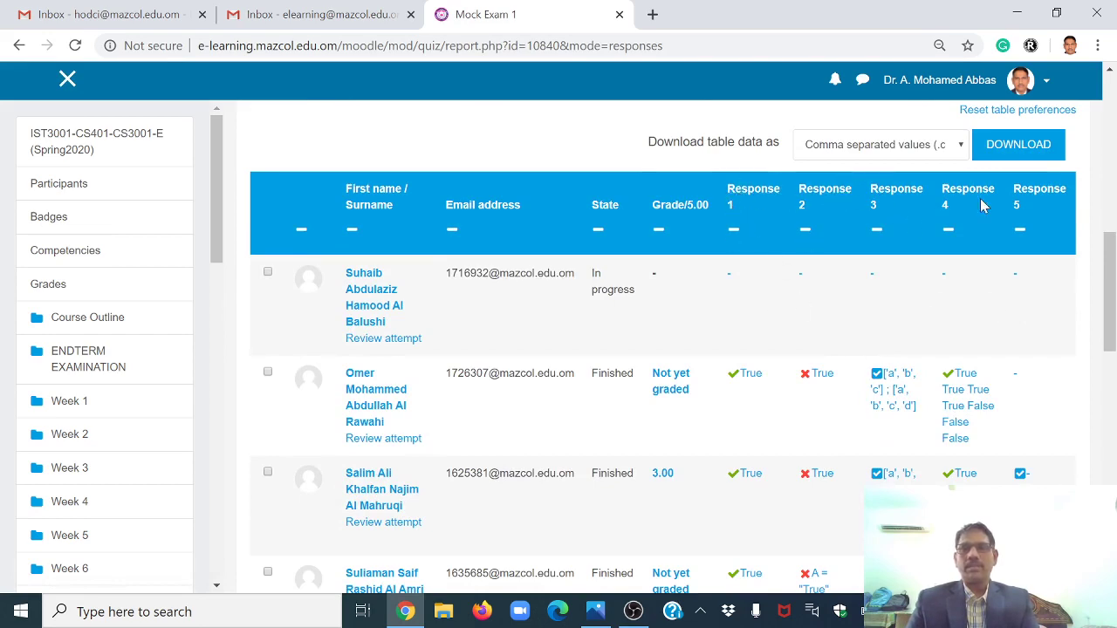
scroll(841, 234, down, 2)
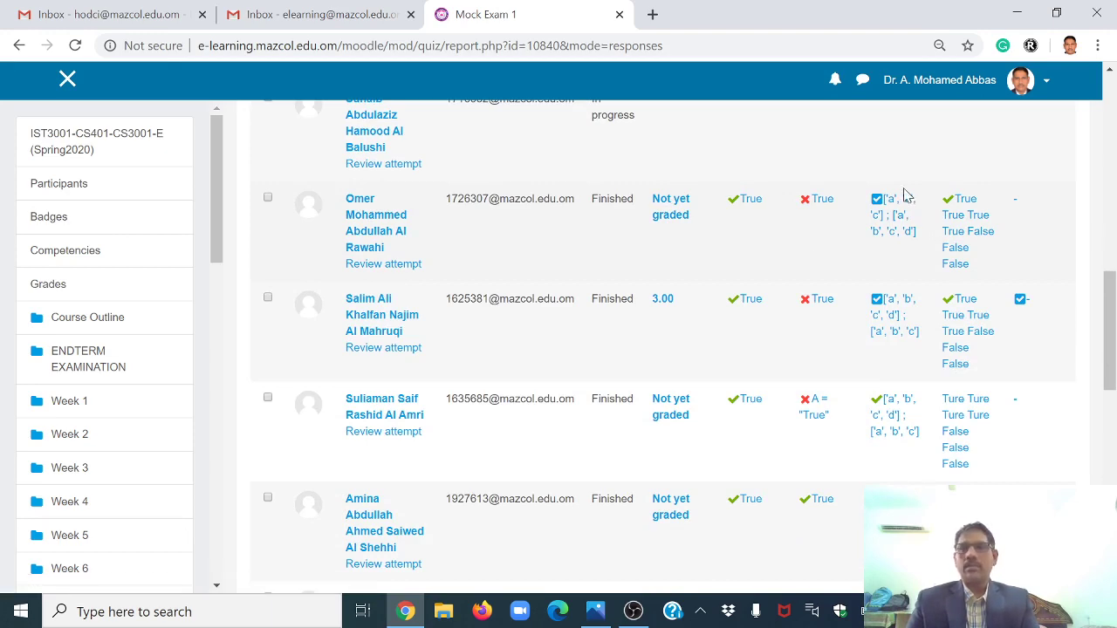
scroll(1010, 258, down, 2)
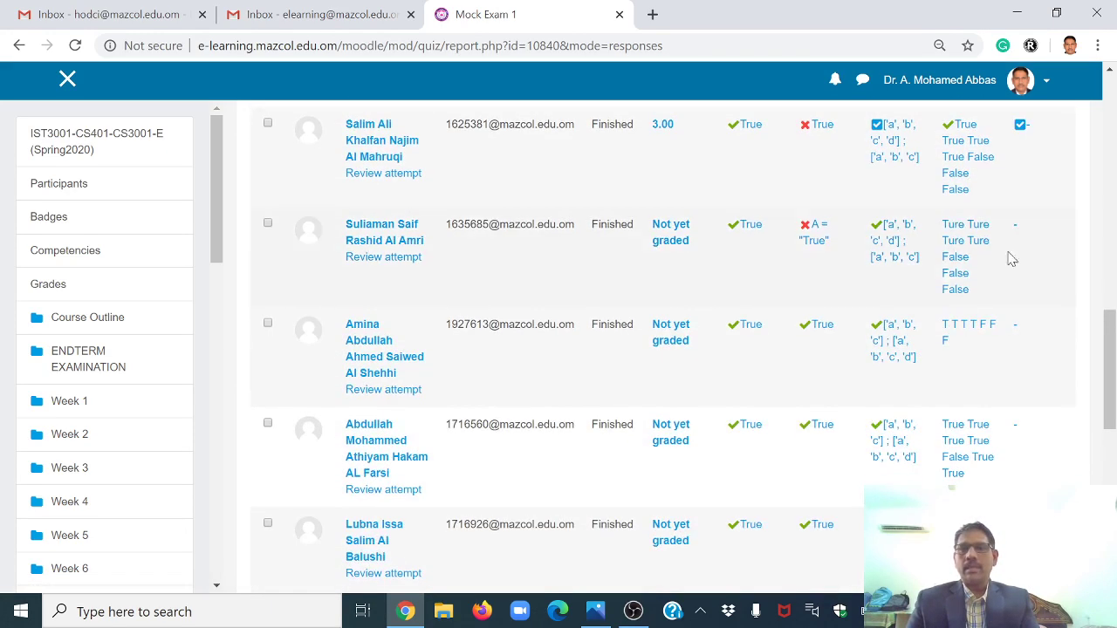
scroll(990, 410, down, 1)
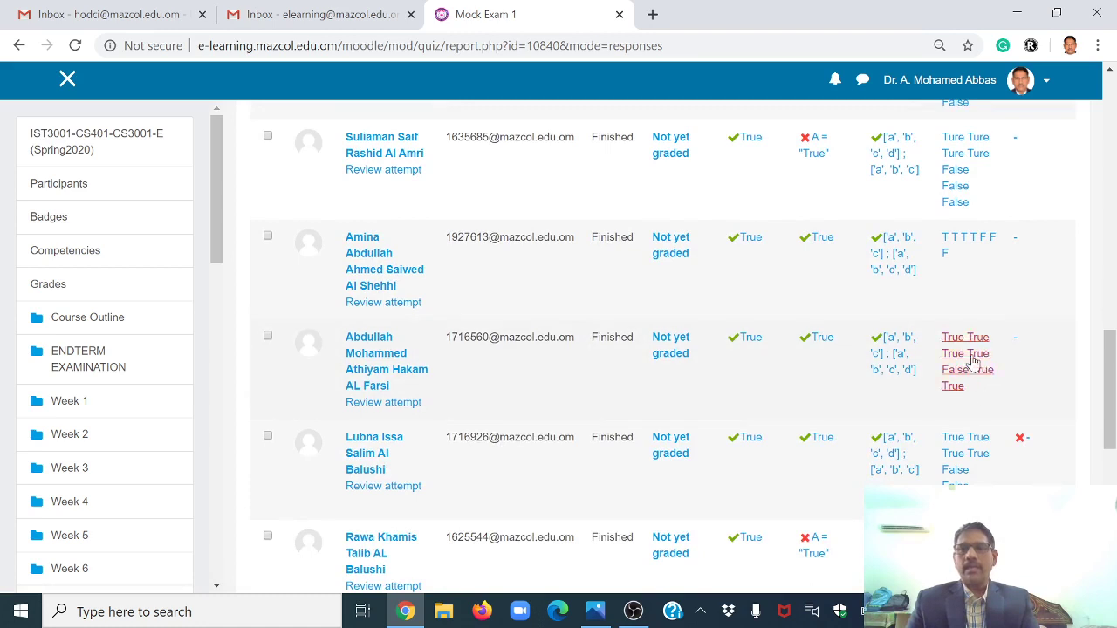
scroll(973, 360, down, 1)
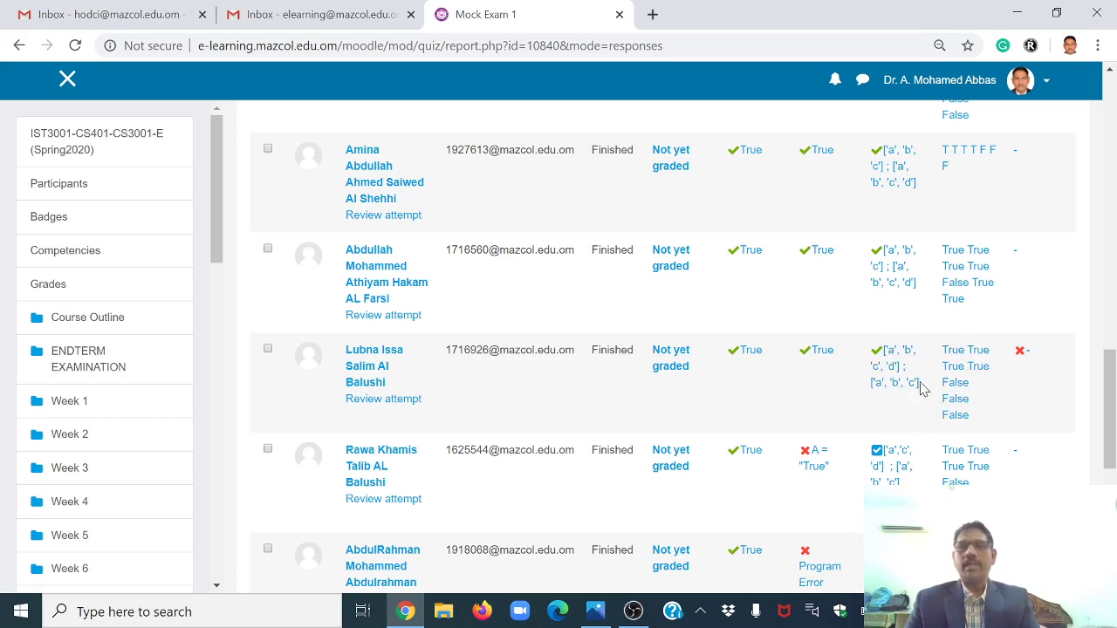
Override the mark of the question 5 response flagged wrong with 1.5, save it, and review the remaining rows of the responses table.
click(1023, 353)
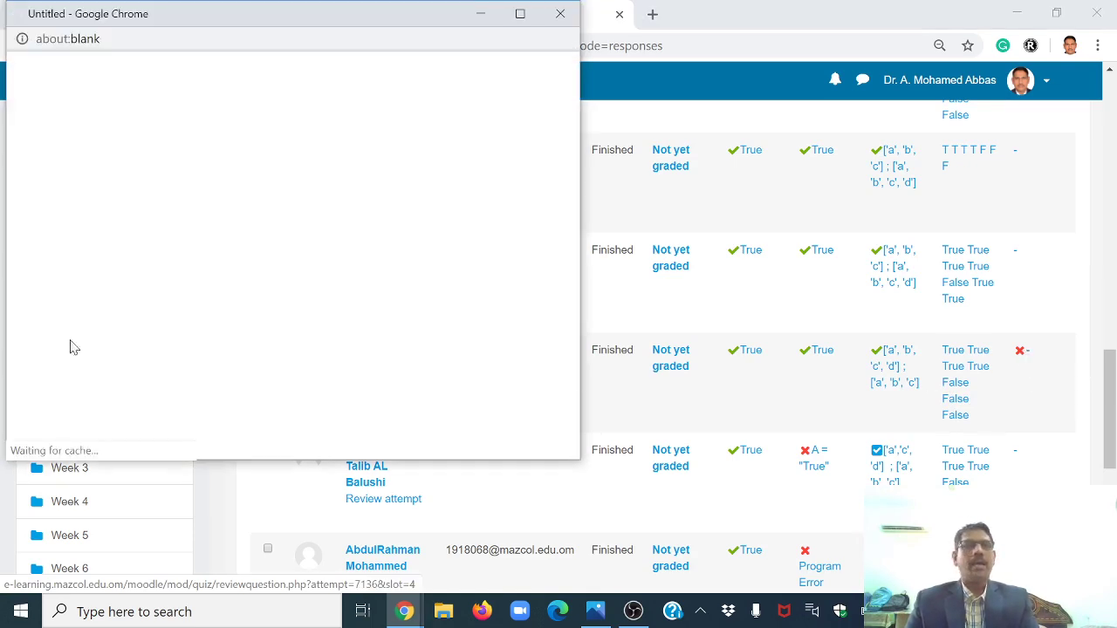
scroll(200, 288, down, 5)
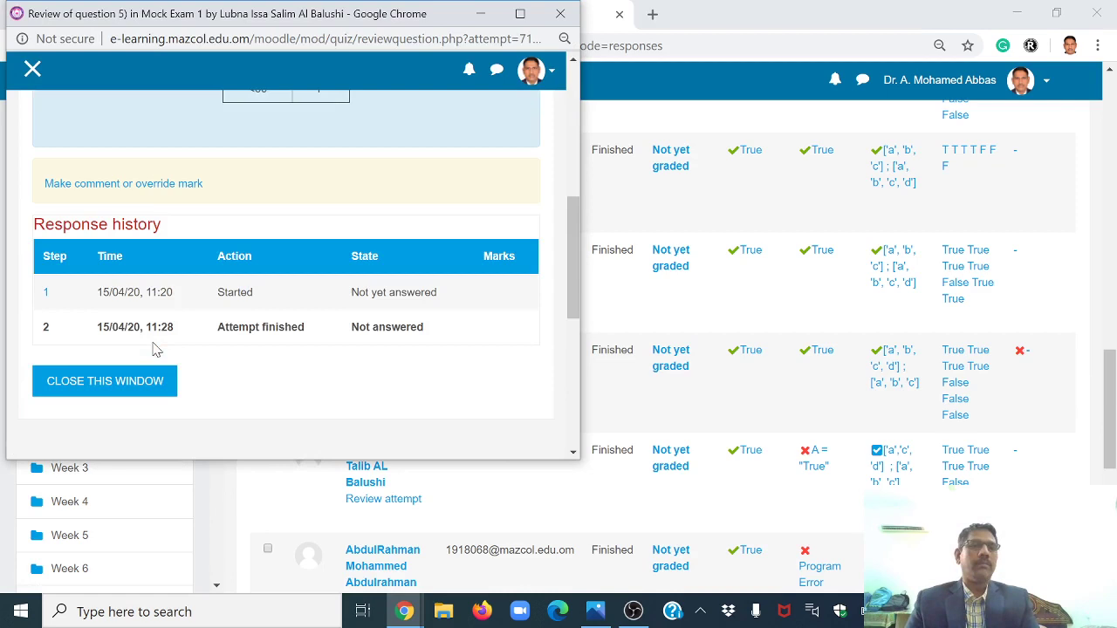
click(140, 187)
scroll(206, 291, down, 5)
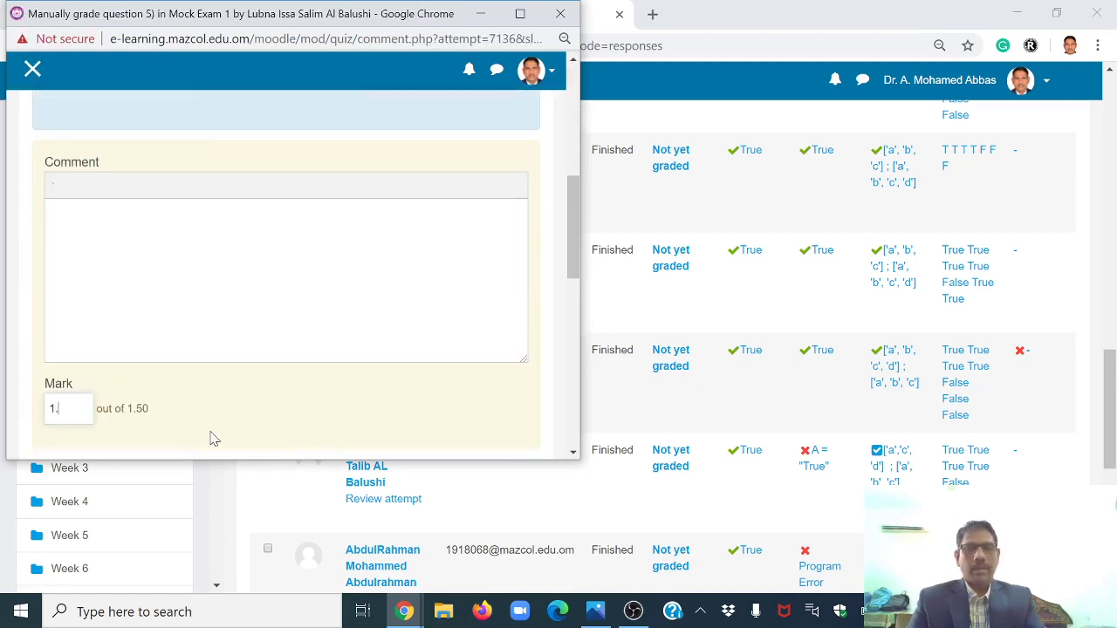
scroll(35, 294, down, 5)
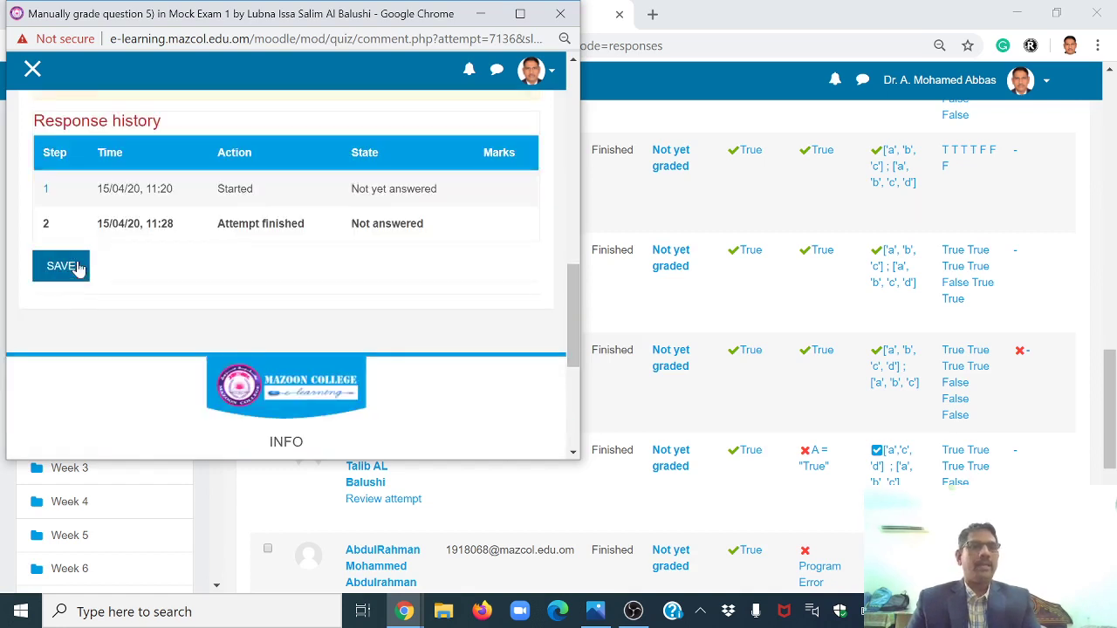
click(76, 273)
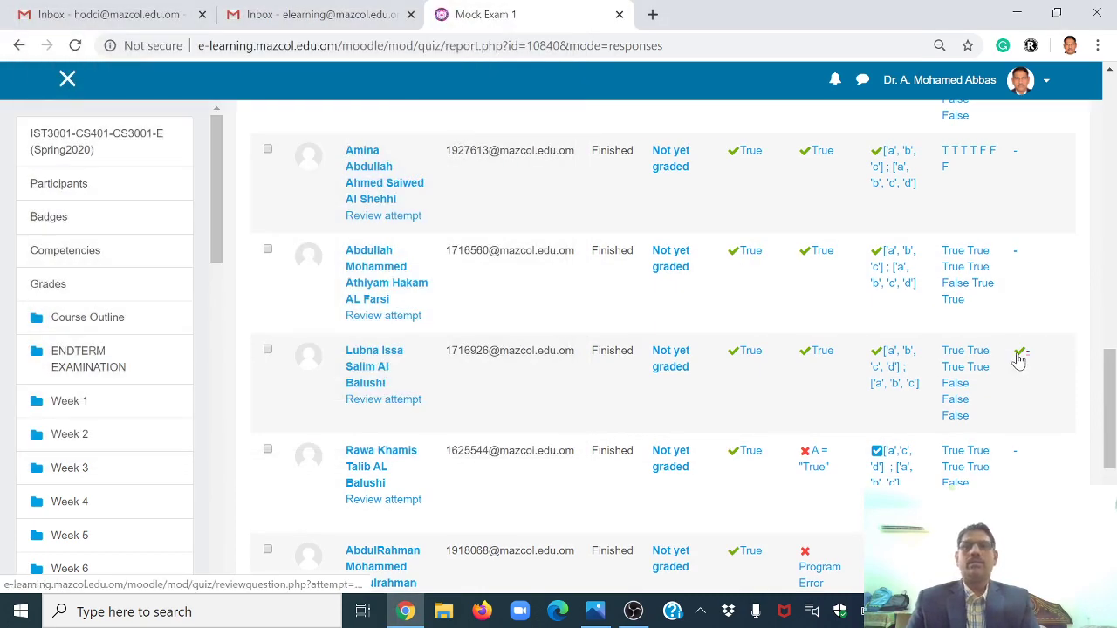
scroll(905, 349, down, 3)
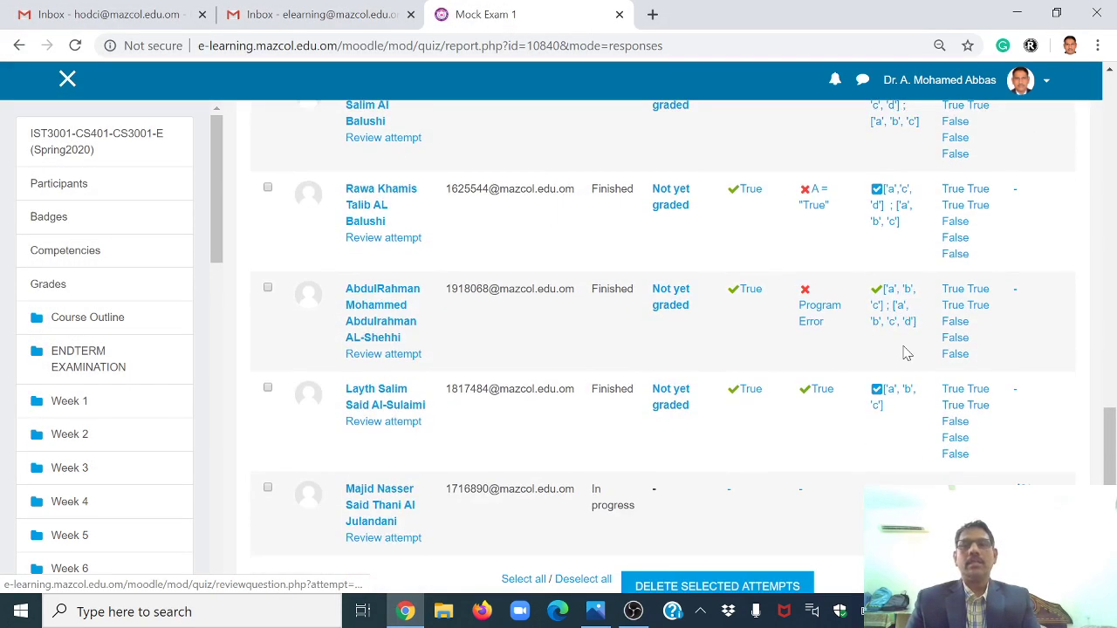
scroll(905, 352, down, 2)
scroll(906, 354, up, 7)
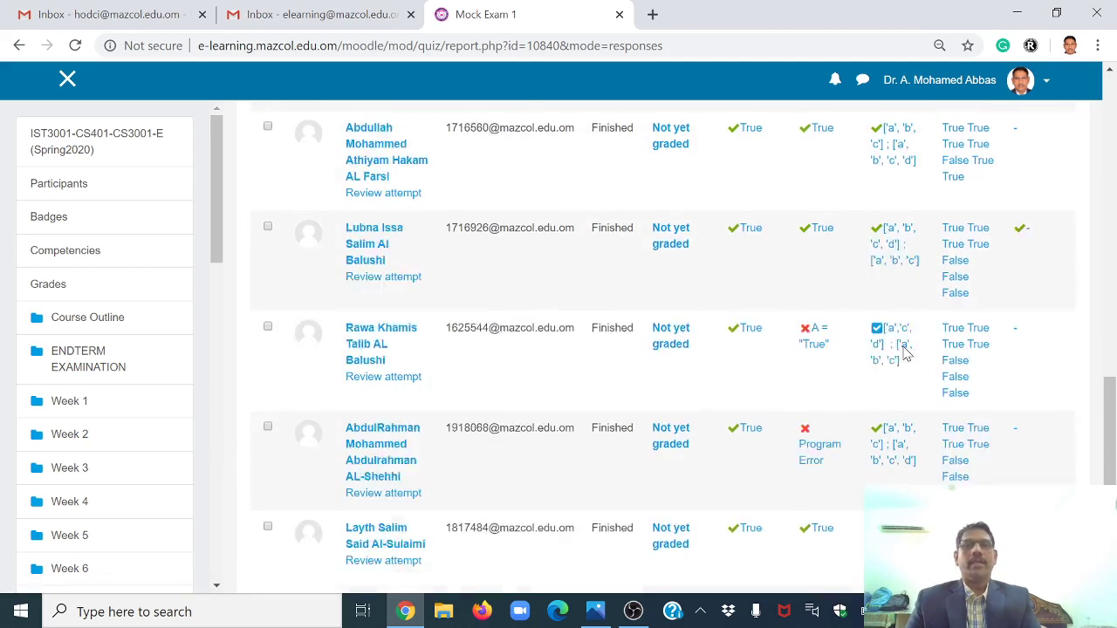
Open the Mock Exam 1 Results overview and download the attempts table data as Microsoft Excel (.xlsx).
click(19, 45)
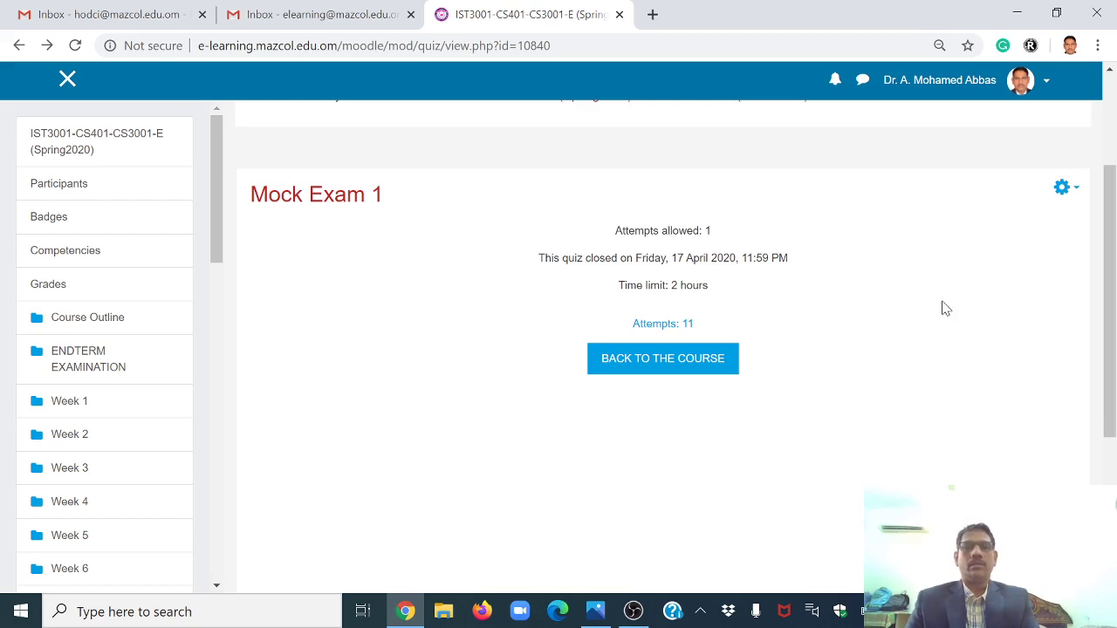
click(1063, 189)
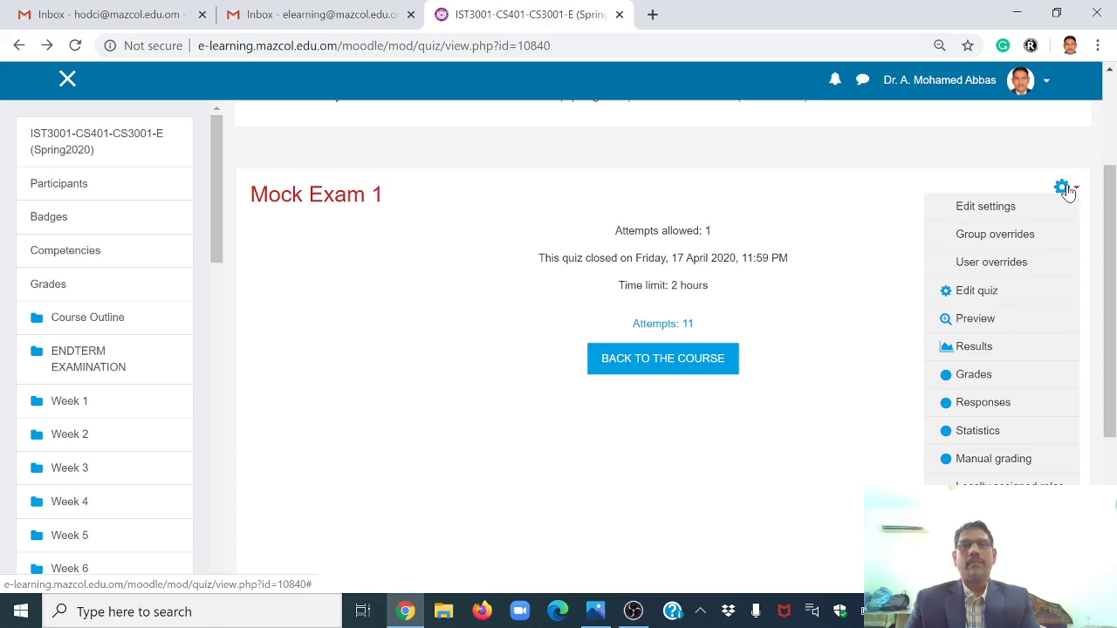
click(980, 347)
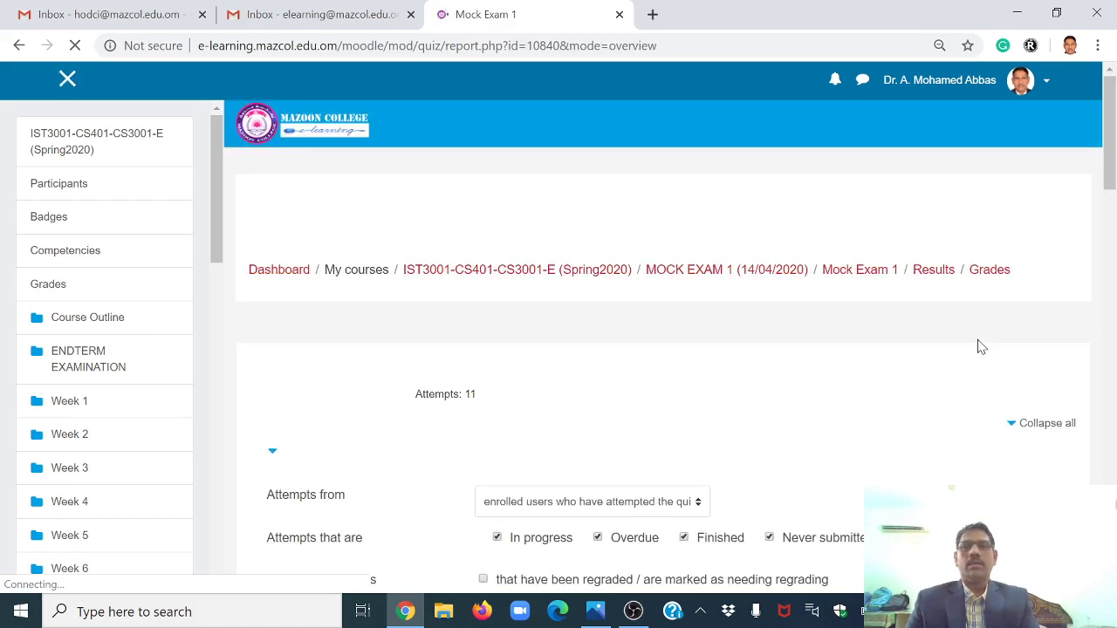
scroll(981, 345, down, 4)
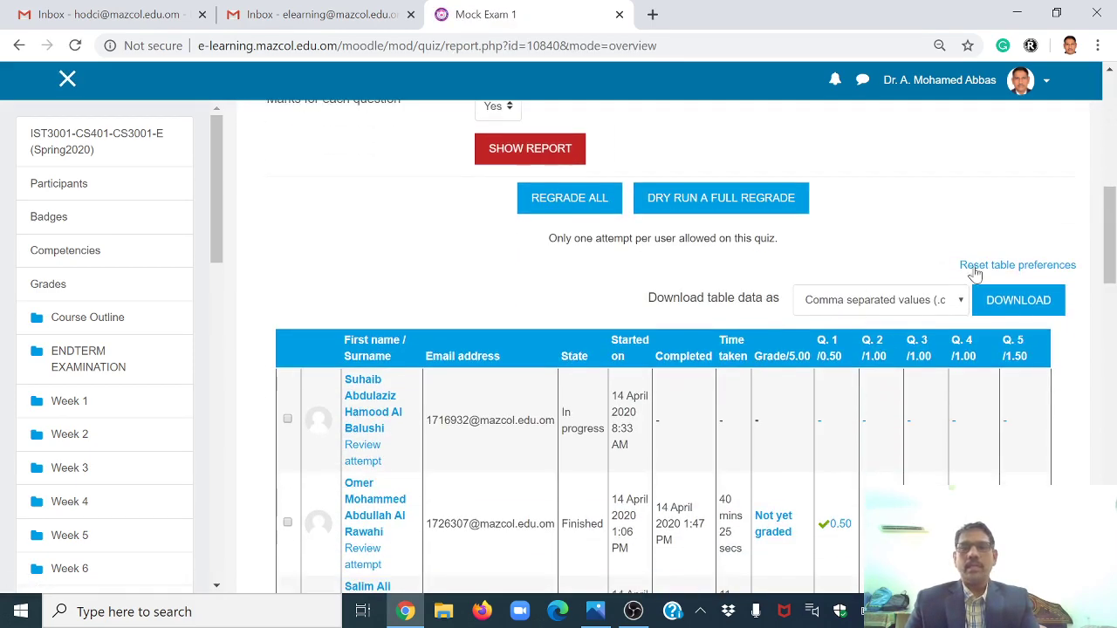
click(944, 301)
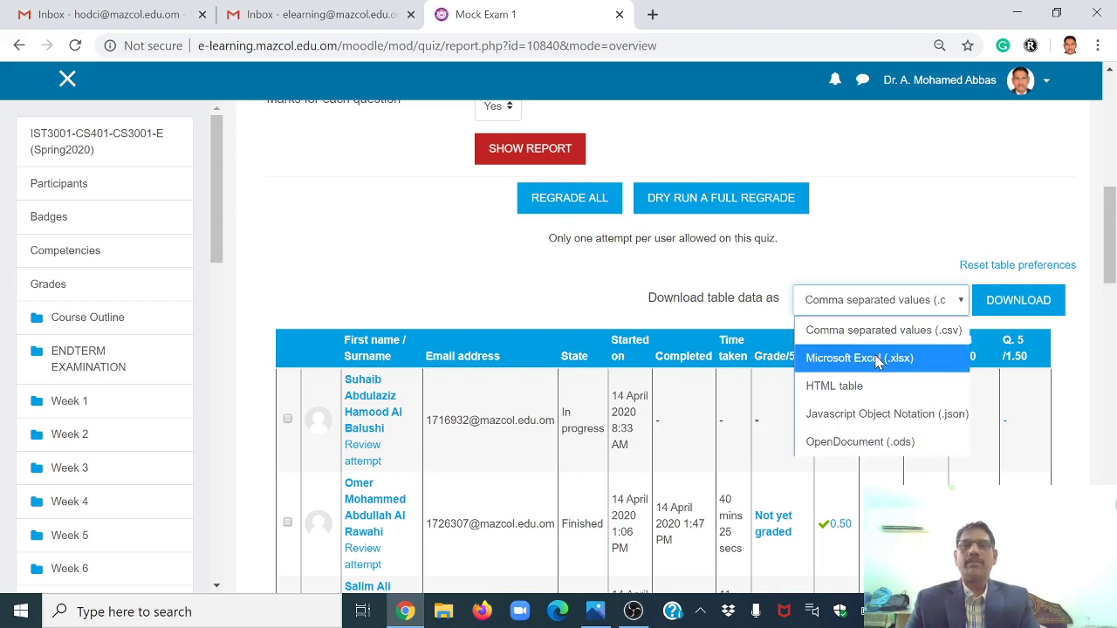
click(877, 360)
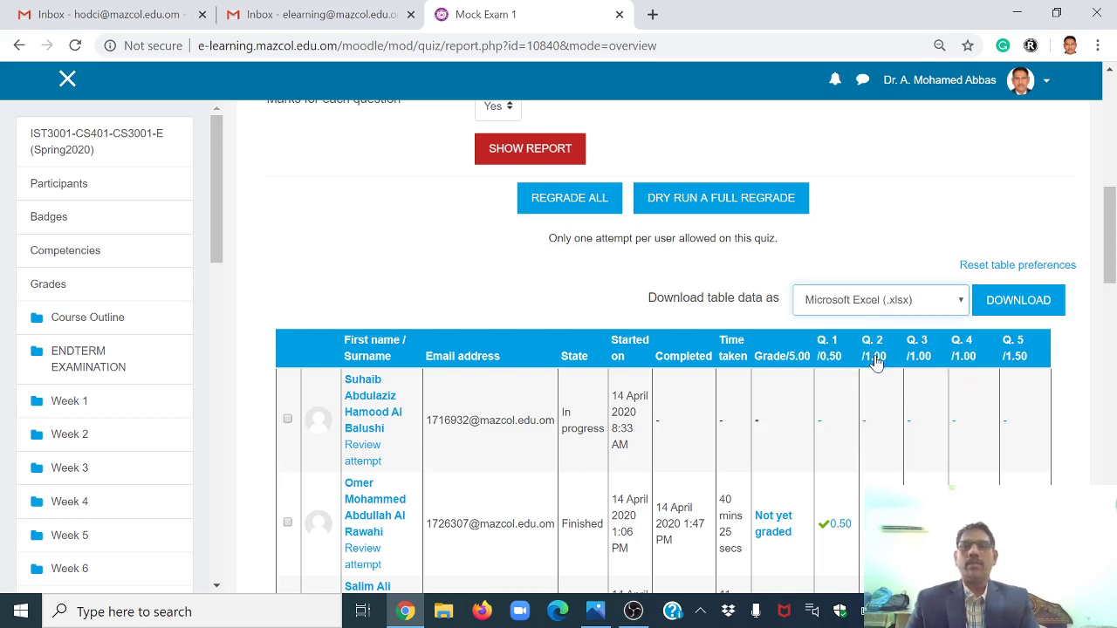
click(1001, 301)
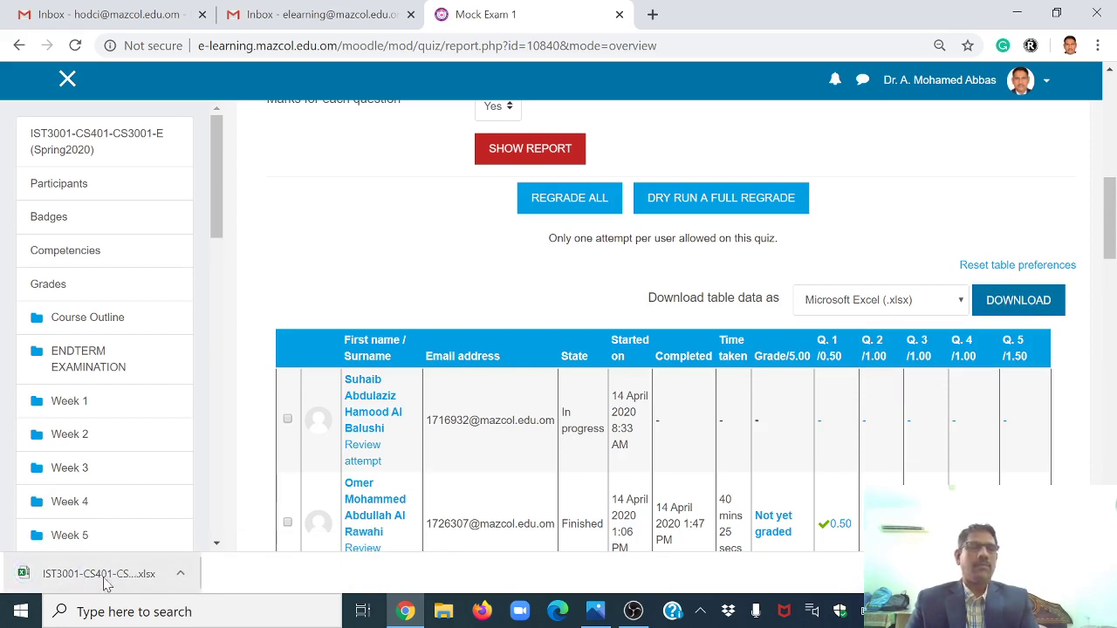
Switch to File Explorer, open the Downloads folder and try to open the downloaded Mock Exam 1-grades workbook.
click(436, 611)
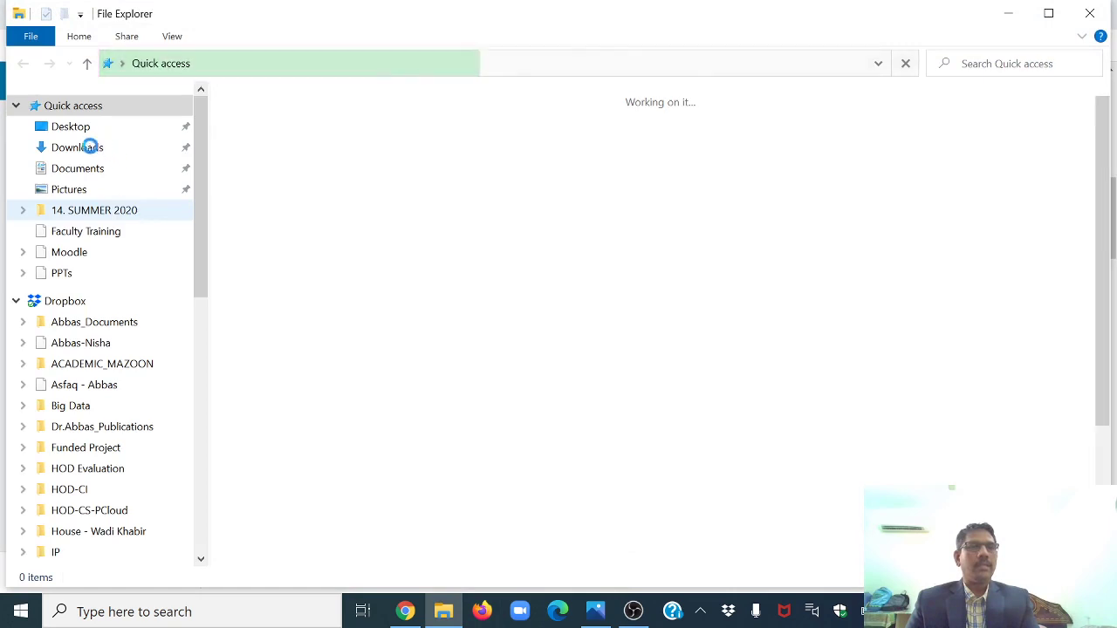
click(91, 152)
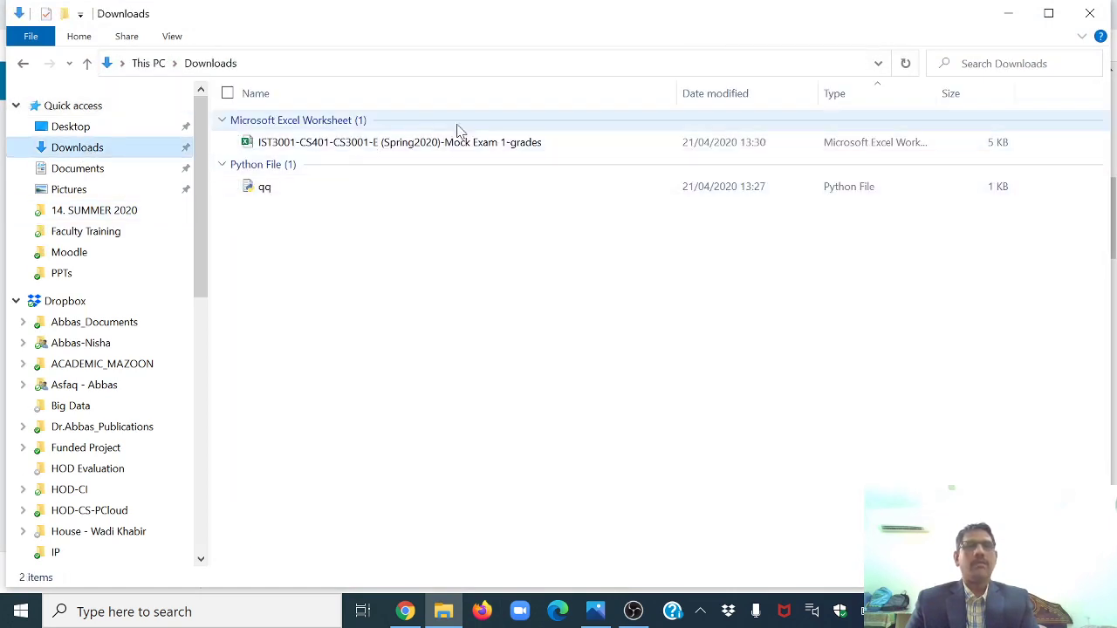
click(379, 144)
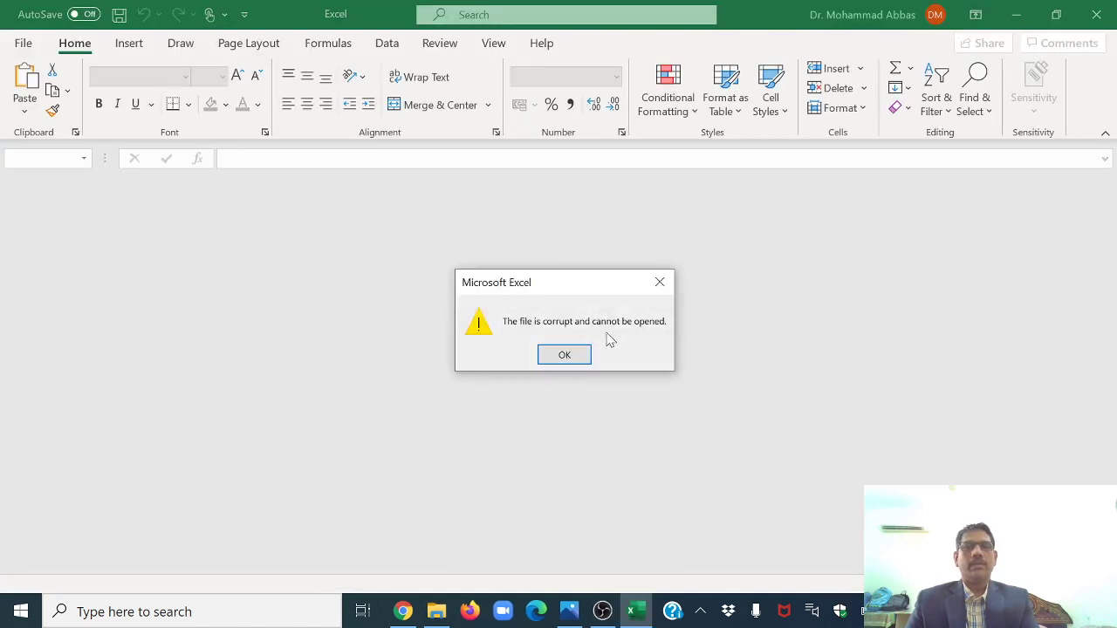
click(563, 356)
click(1109, 13)
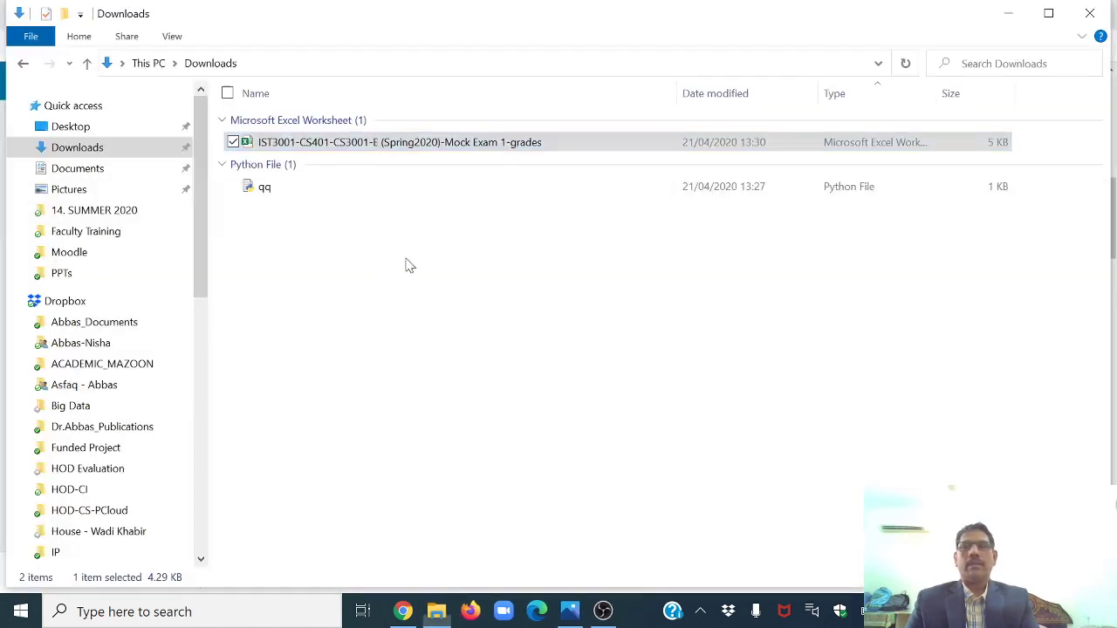
Open the Mock Exam 1-grades workbook in Excel for editing and fit the Started on, Completed and Time taken columns to their contents.
double_click(366, 144)
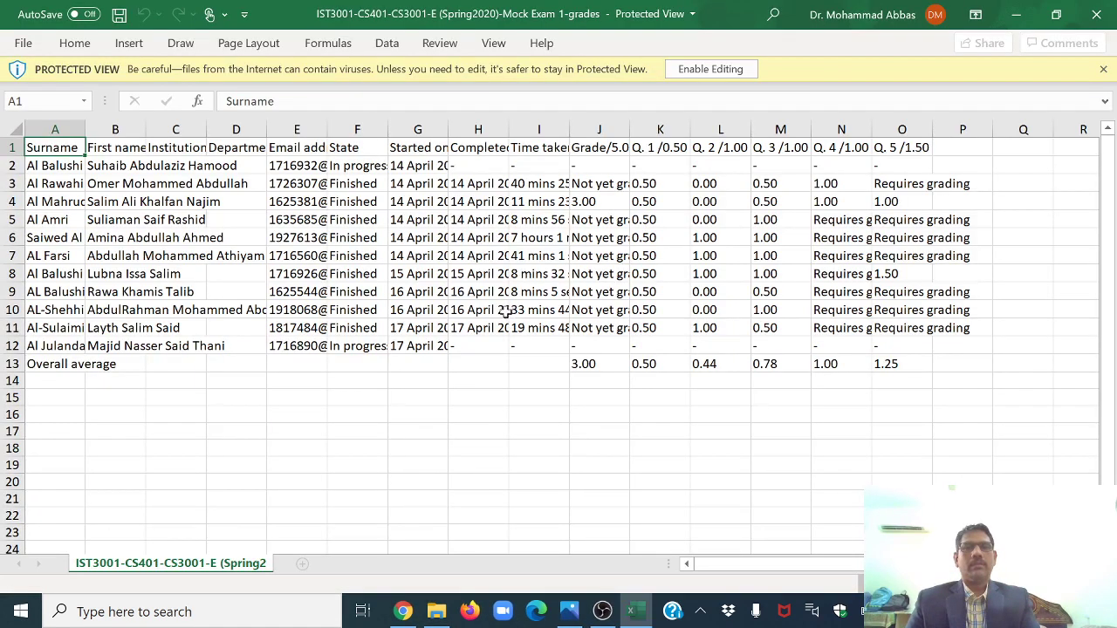
click(710, 69)
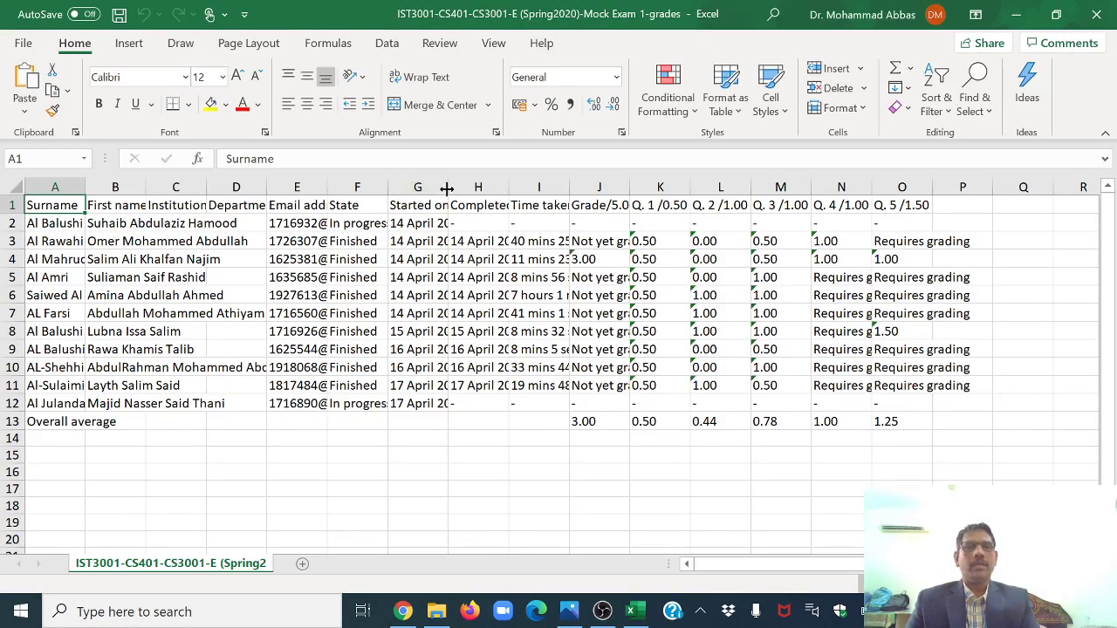
double_click(448, 186)
double_click(590, 186)
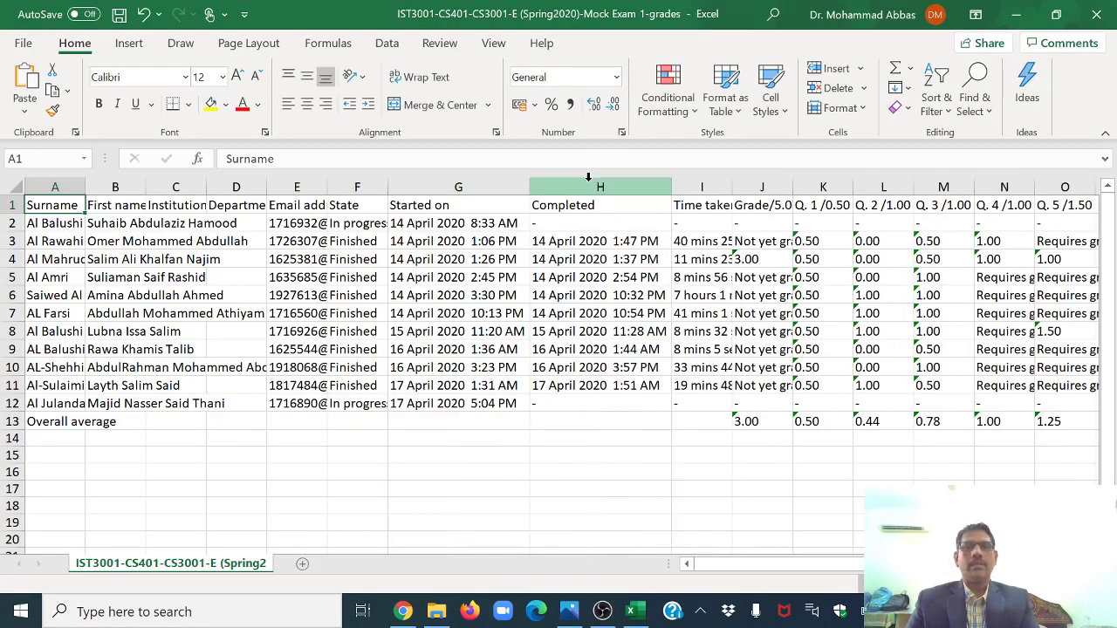
double_click(732, 186)
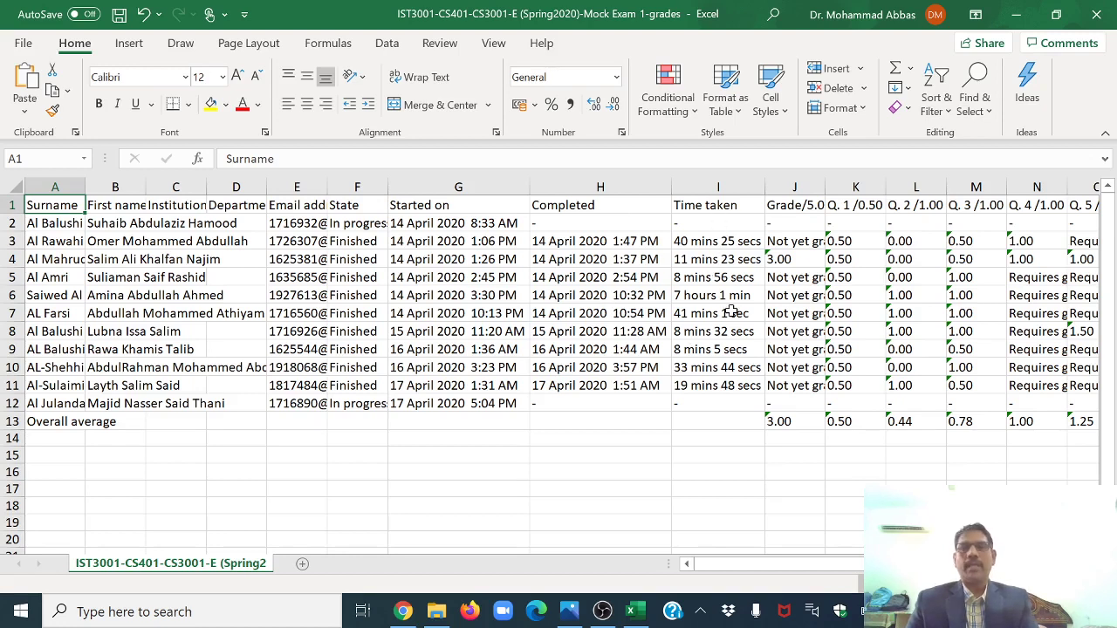
Check the overall averages of the total grade and question 1 in row 13, and close the workbook.
drag(810, 568, 820, 568)
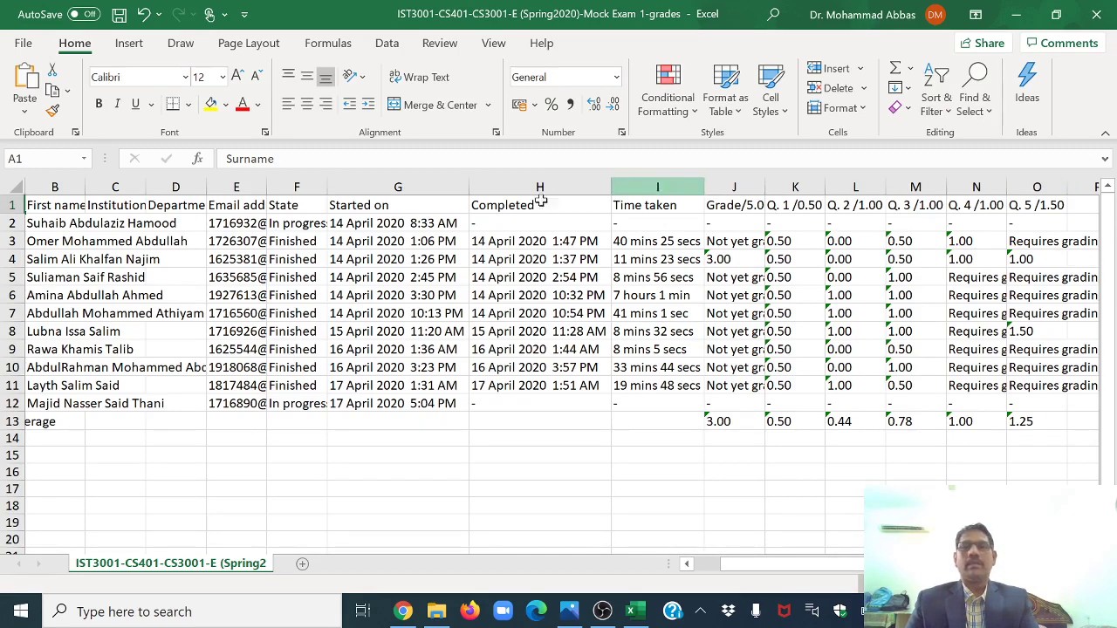
click(724, 423)
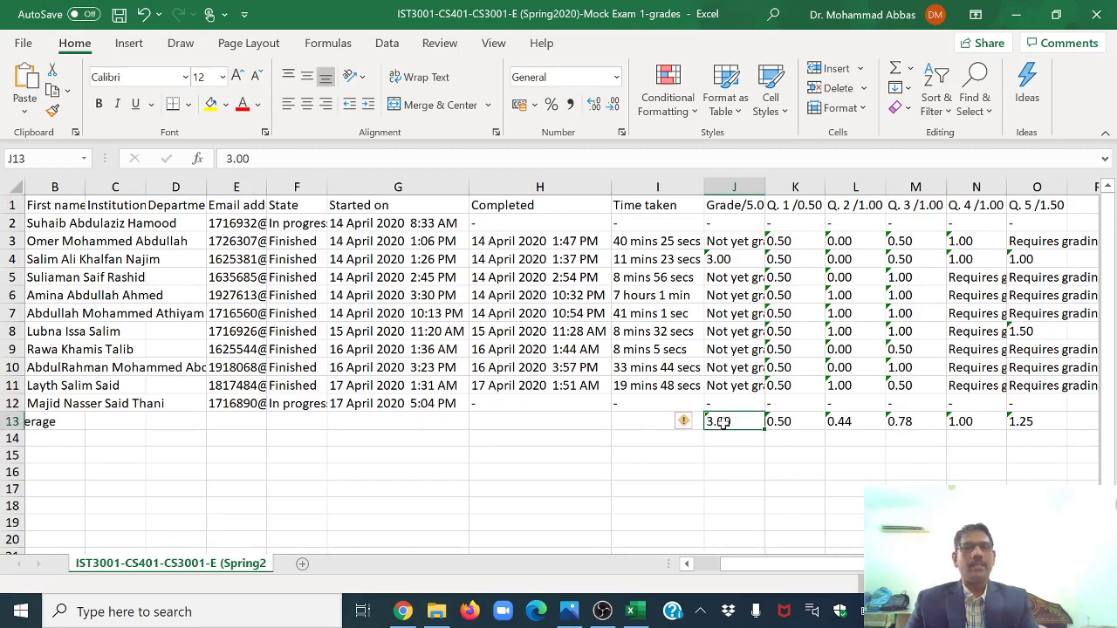
click(792, 422)
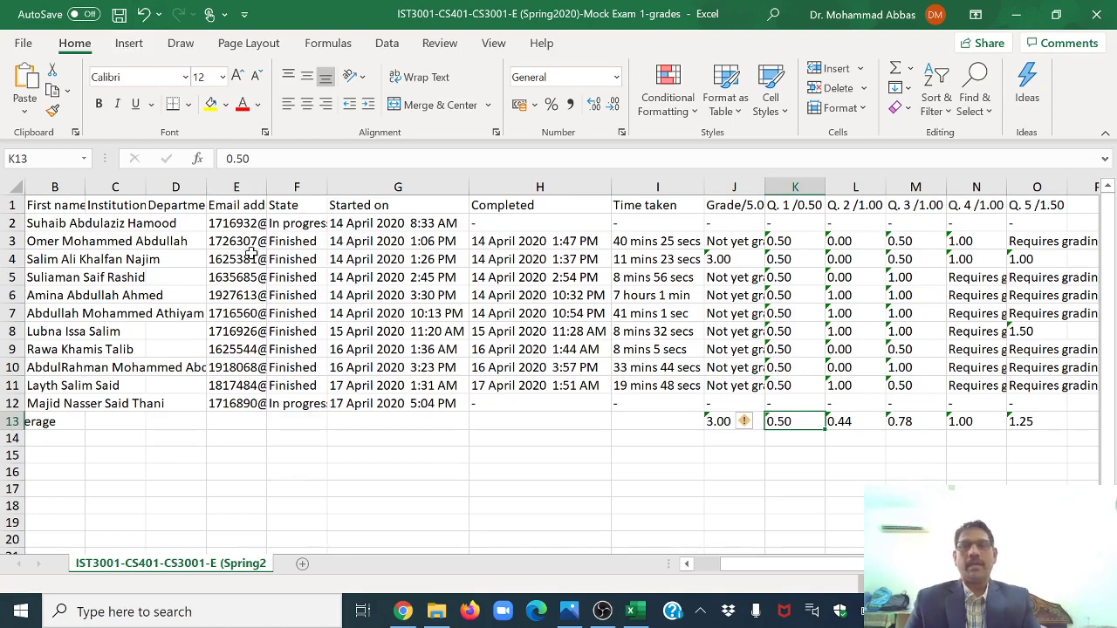
click(1096, 14)
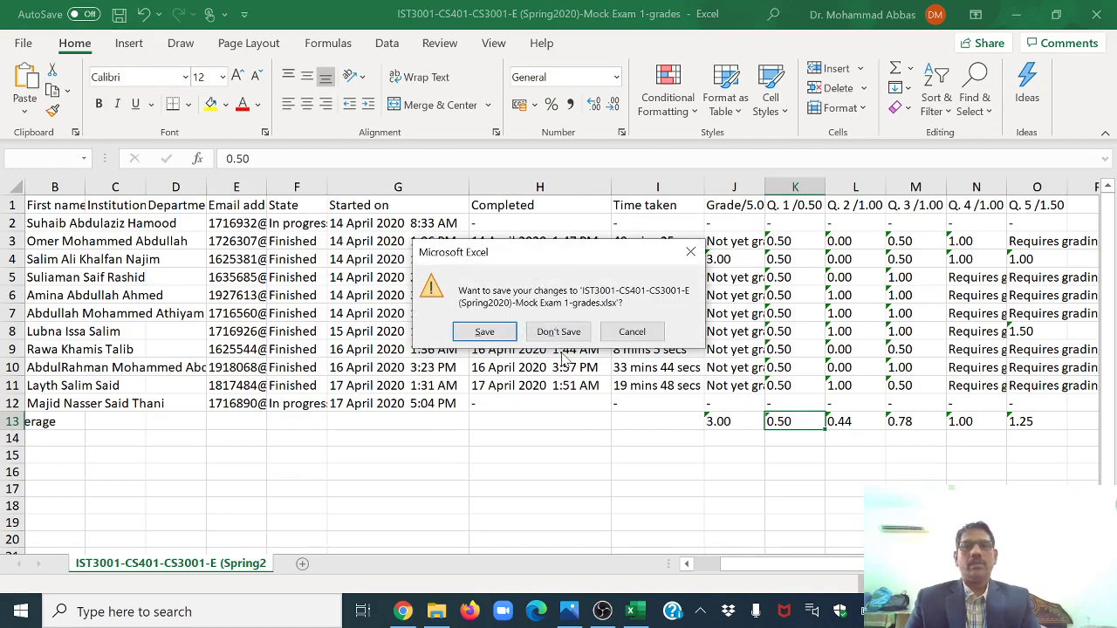
click(485, 331)
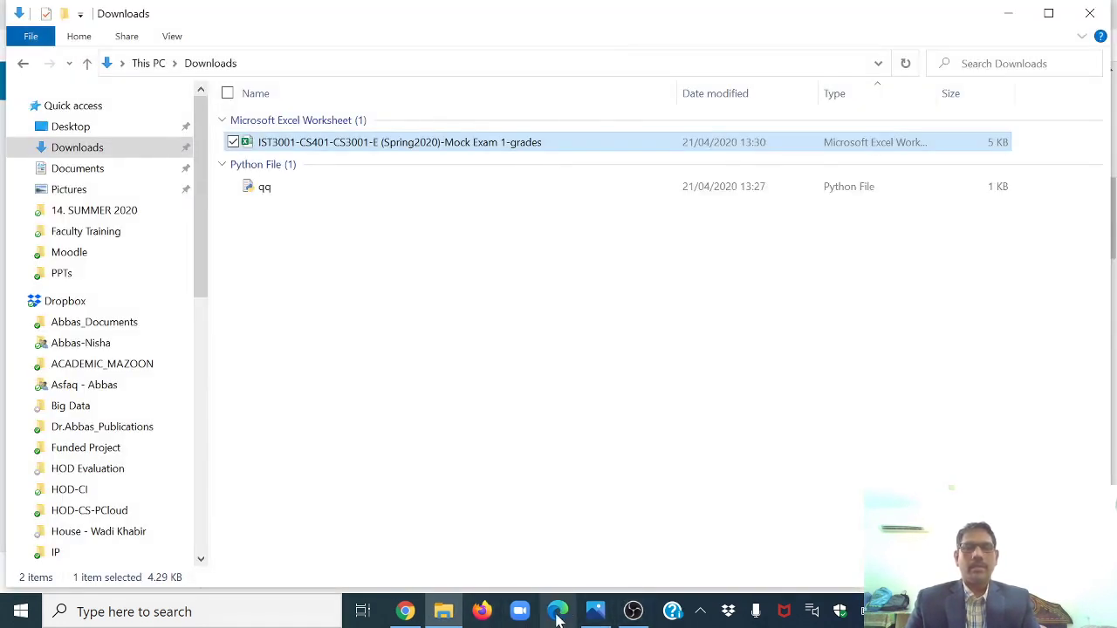
Switch back to Moodle in Chrome and examine the Mock Exam 1 attempts table, its overall averages and the grade-range chart.
click(405, 611)
scroll(647, 371, down, 15)
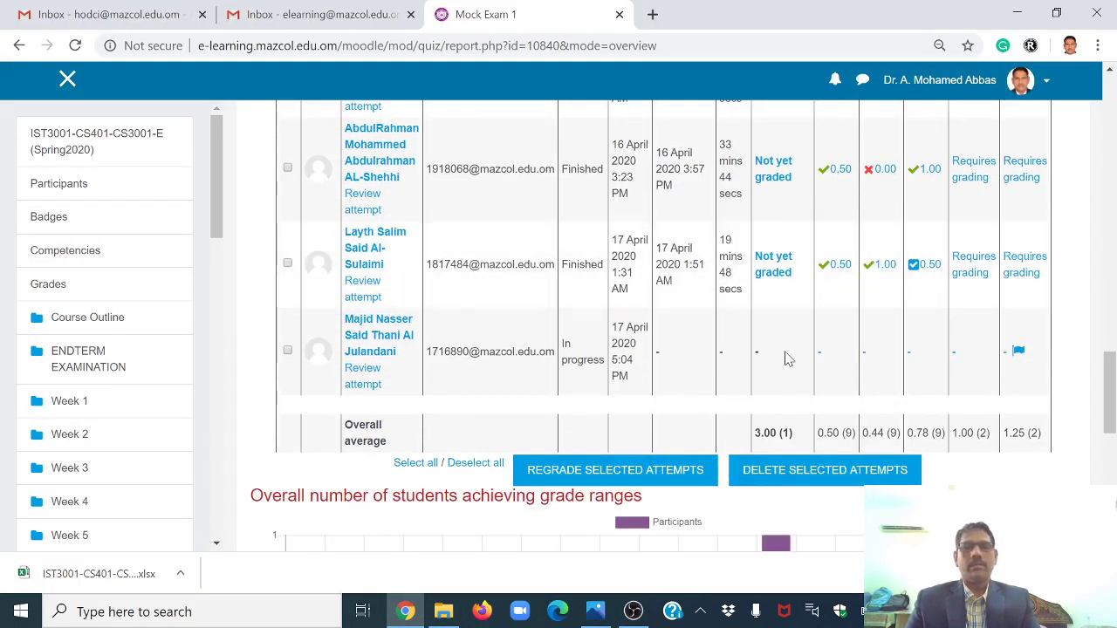
scroll(749, 338, down, 4)
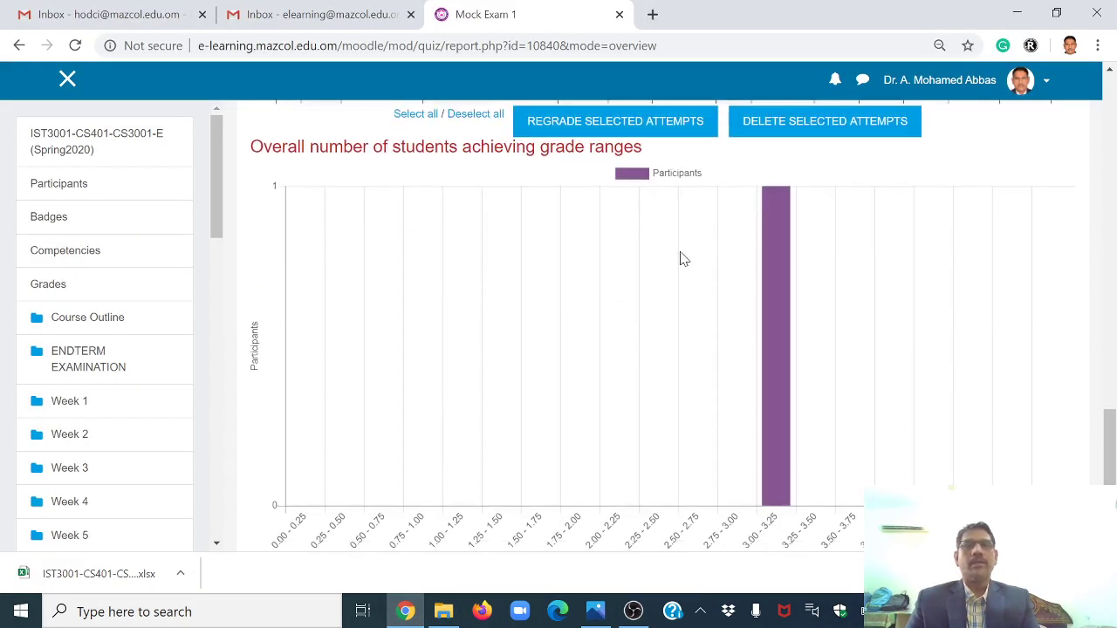
scroll(683, 259, up, 5)
scroll(752, 291, up, 4)
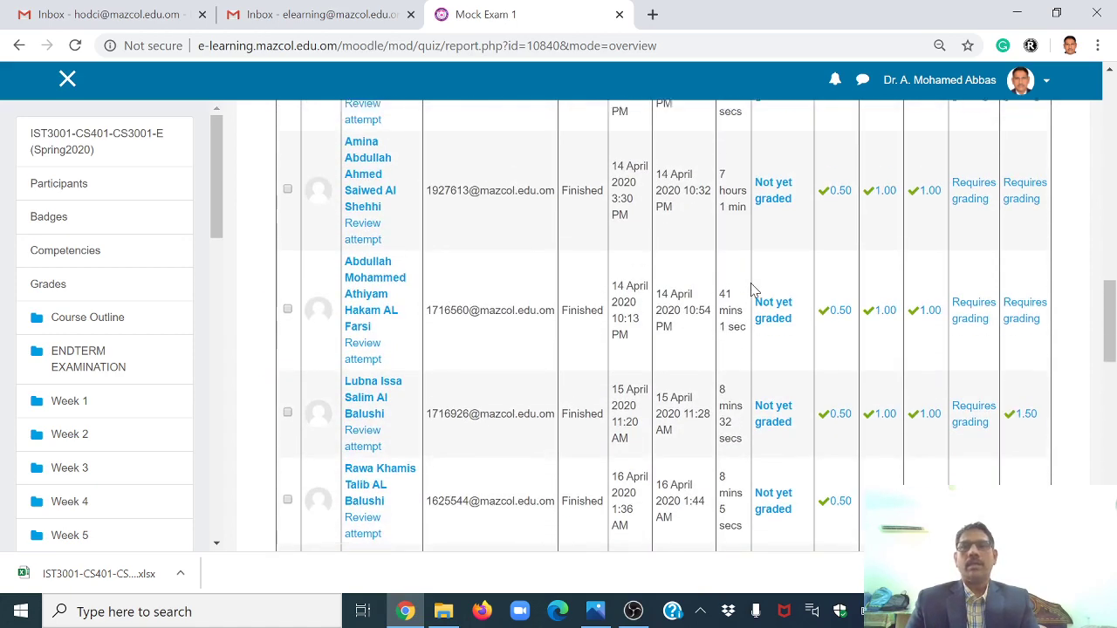
scroll(960, 262, up, 2)
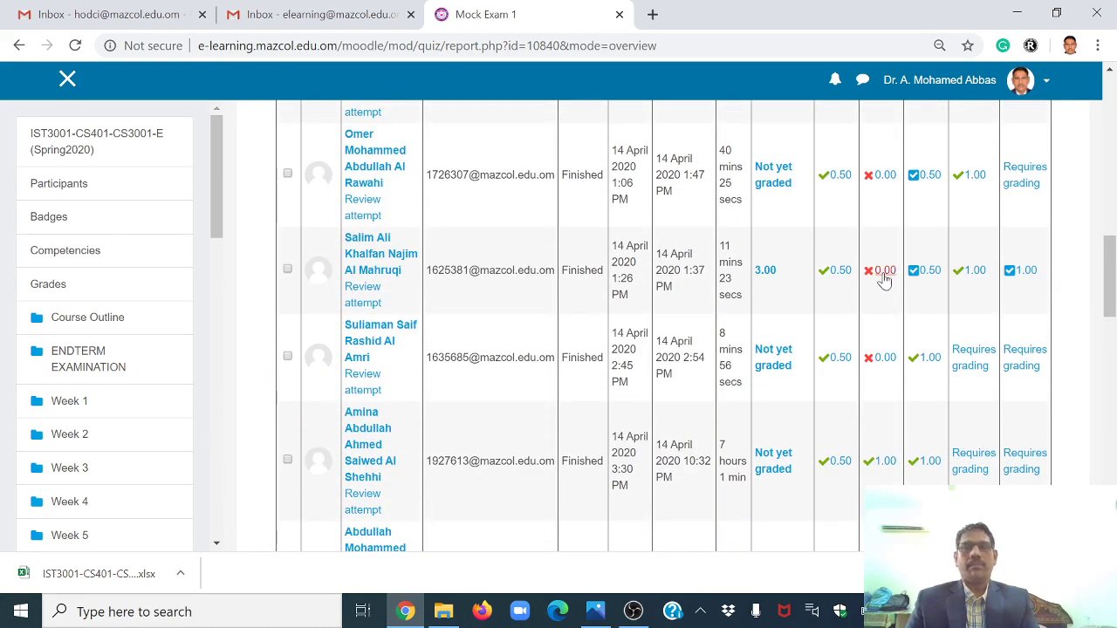
scroll(960, 270, up, 2)
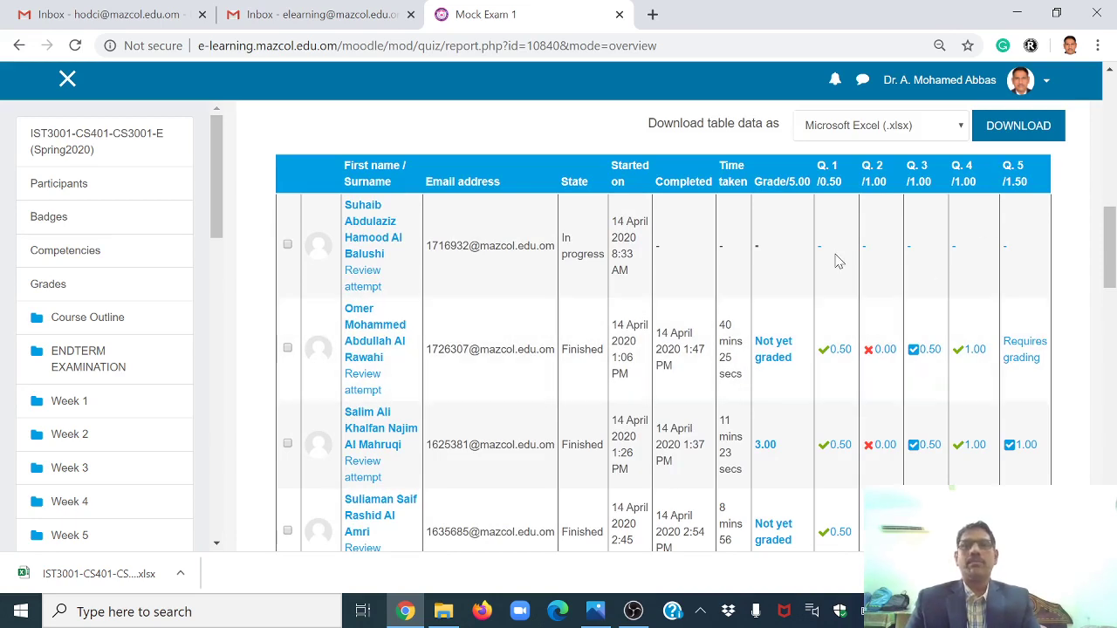
scroll(1003, 297, down, 2)
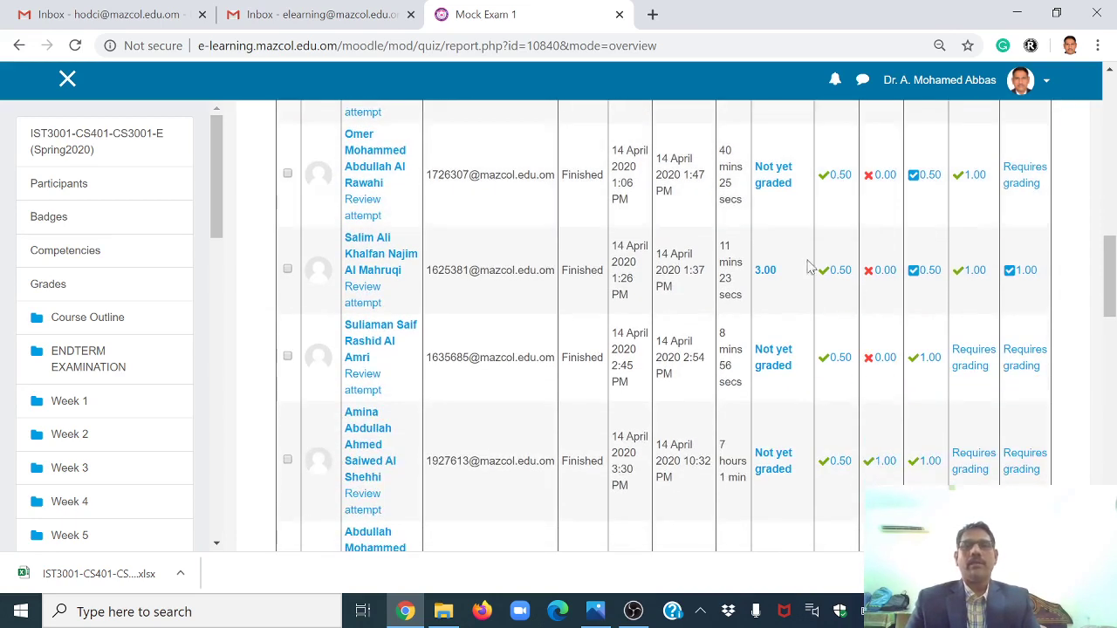
click(635, 618)
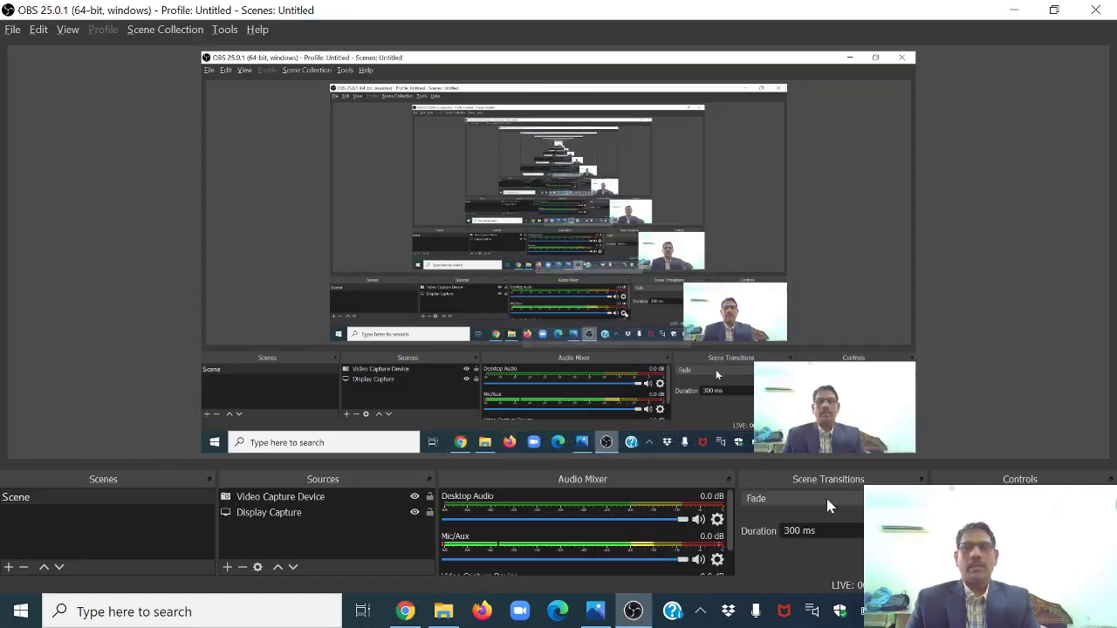